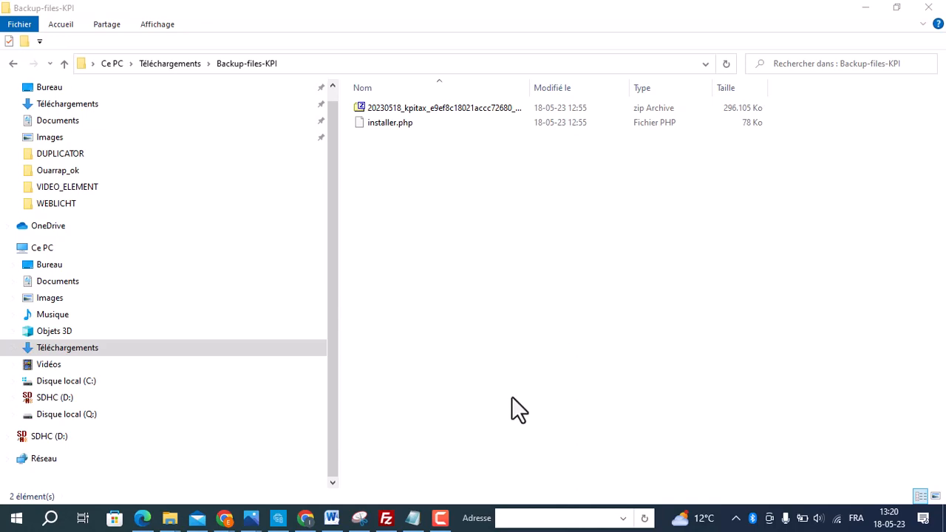
# Review the domain name, FTP access and database sections in the INFOS_TEST_BACKUP notes in Notepad.
pyautogui.click(412, 518)
pyautogui.click(315, 152)
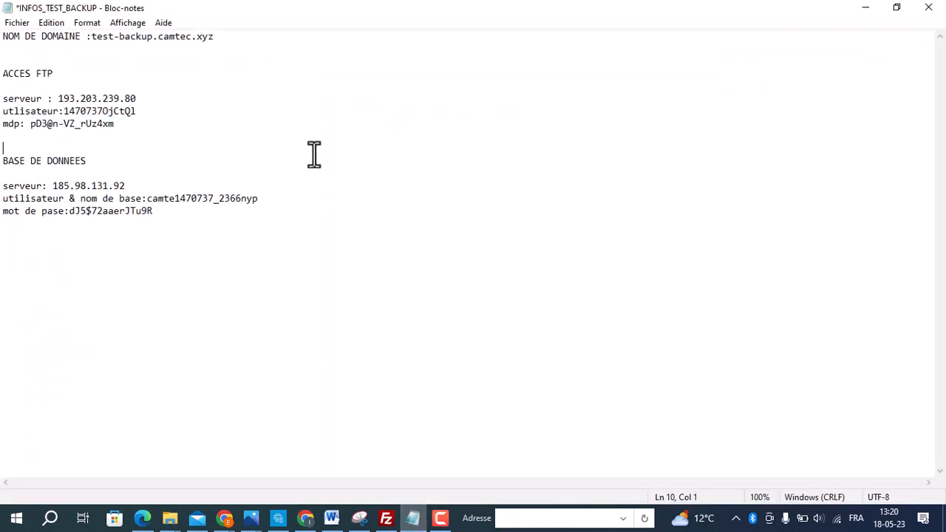
pyautogui.moveTo(220, 36); pyautogui.dragTo(2, 36)
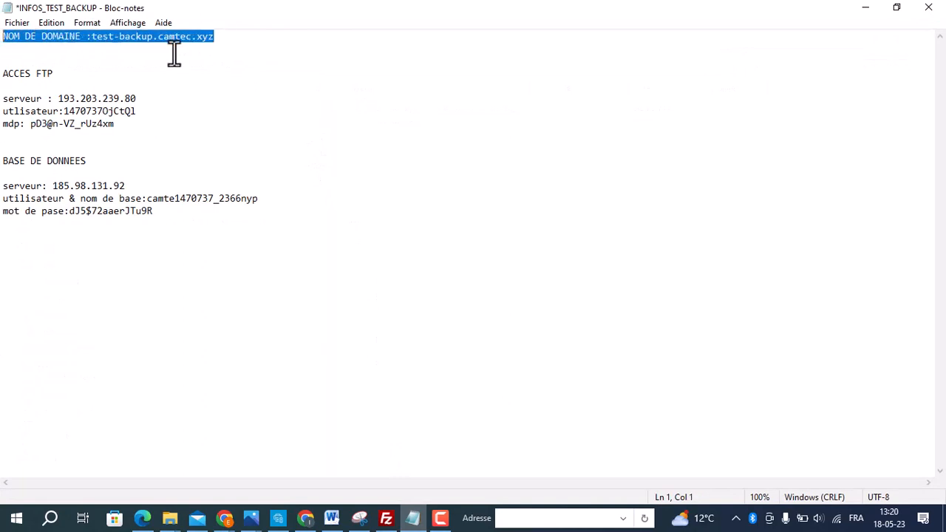
pyautogui.click(216, 37)
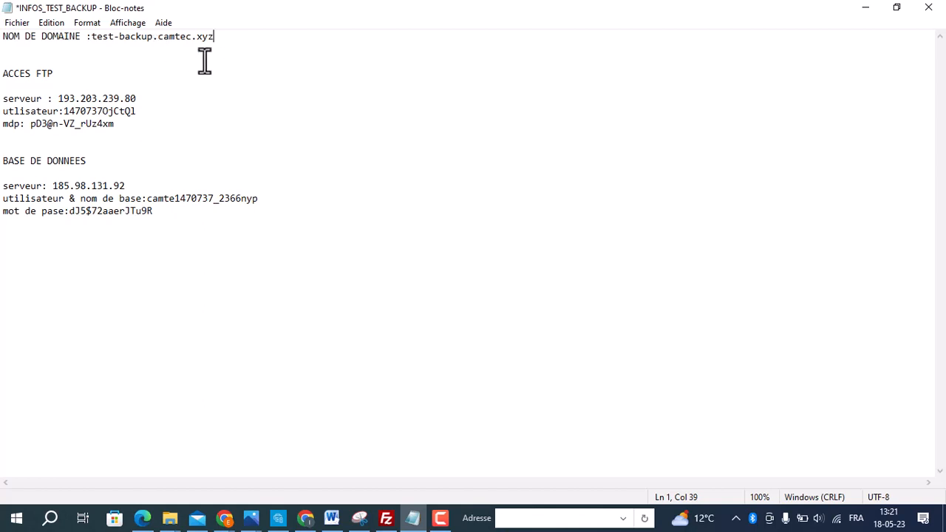
pyautogui.moveTo(222, 47); pyautogui.dragTo(3, 74)
pyautogui.click(78, 49)
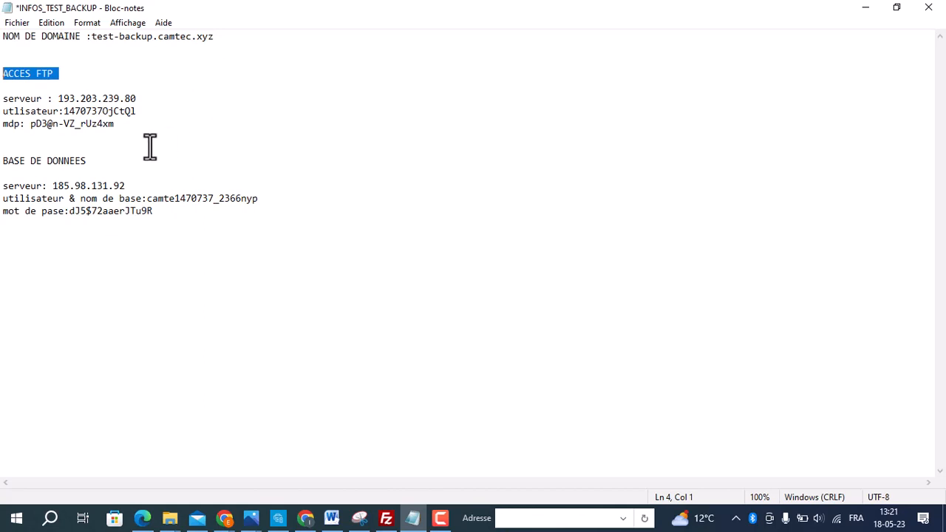
pyautogui.moveTo(91, 163); pyautogui.dragTo(2, 166)
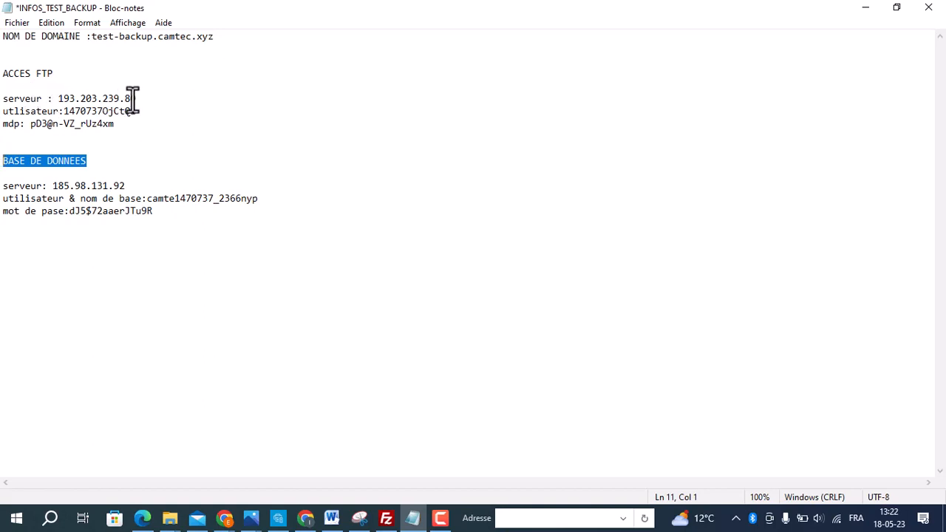
# Copy the FTP server address 193.203.239.80 from the notes, switch to FileZilla, close the second session and enter the address as host.
pyautogui.moveTo(138, 98); pyautogui.dragTo(61, 98)
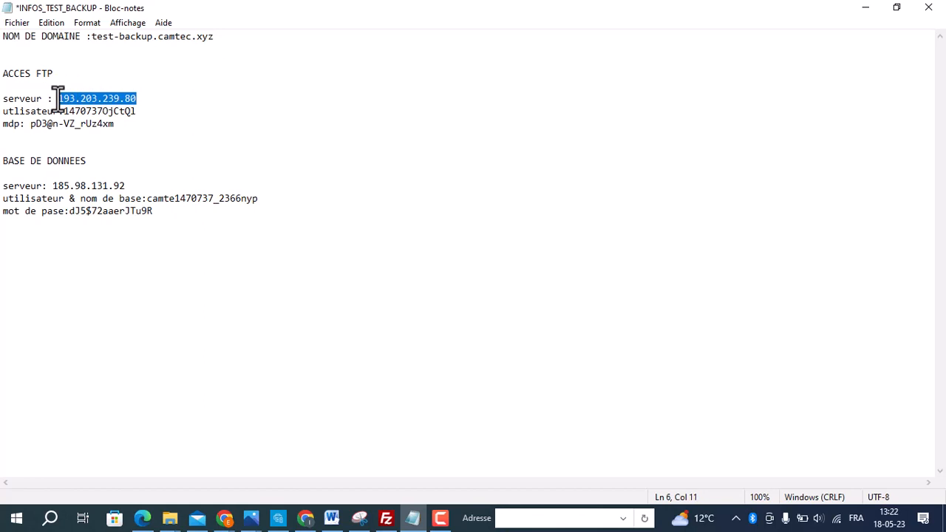
pyautogui.rightClick(69, 98)
pyautogui.click(119, 144)
pyautogui.click(386, 458)
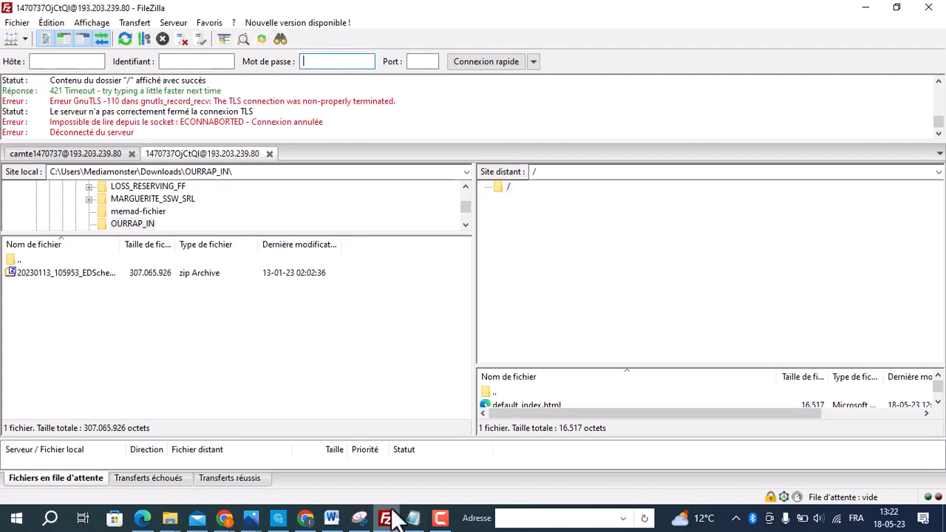
pyautogui.click(270, 153)
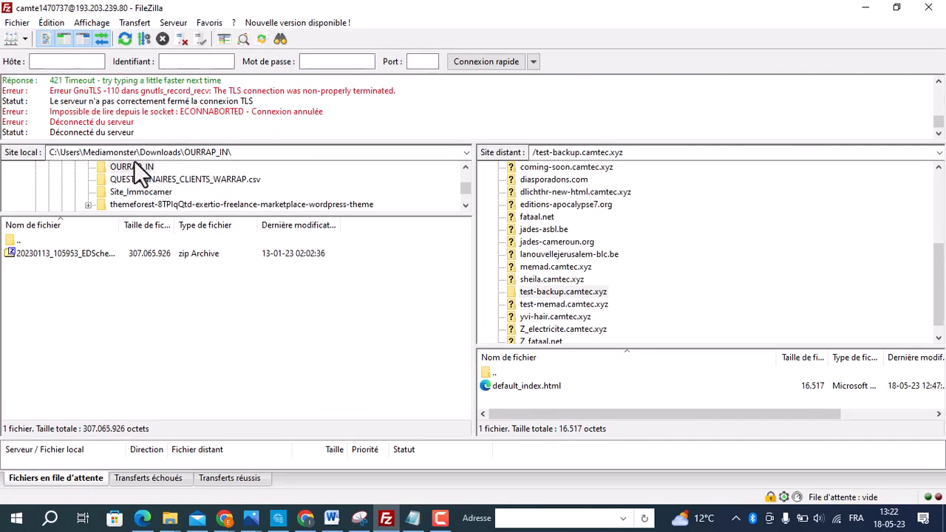
pyautogui.click(61, 64)
pyautogui.rightClick(62, 65)
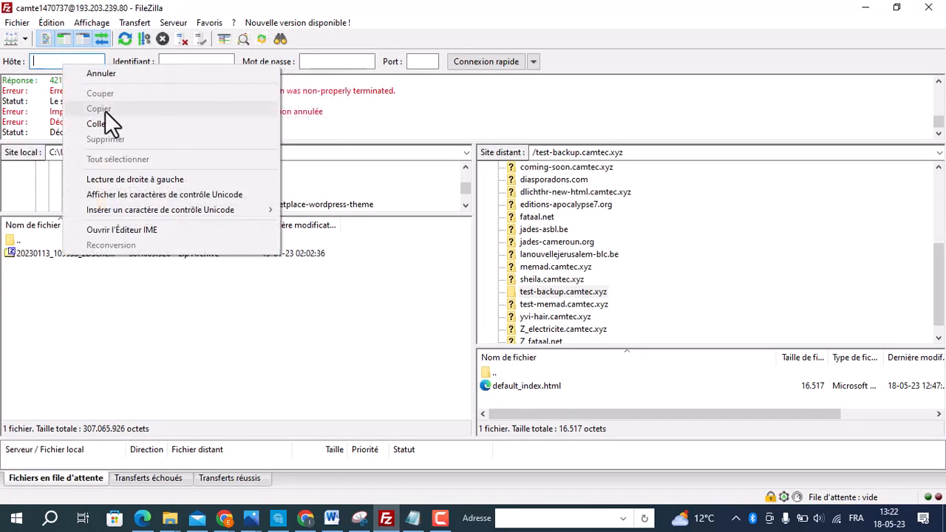
pyautogui.click(106, 121)
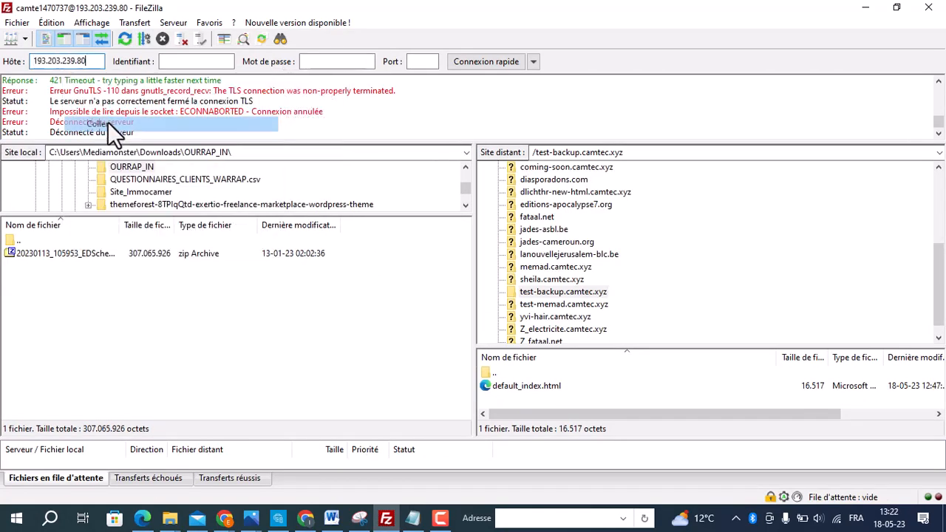
# Copy the FTP username from the Notepad notes and enter it as the login identifier in FileZilla.
pyautogui.click(869, 9)
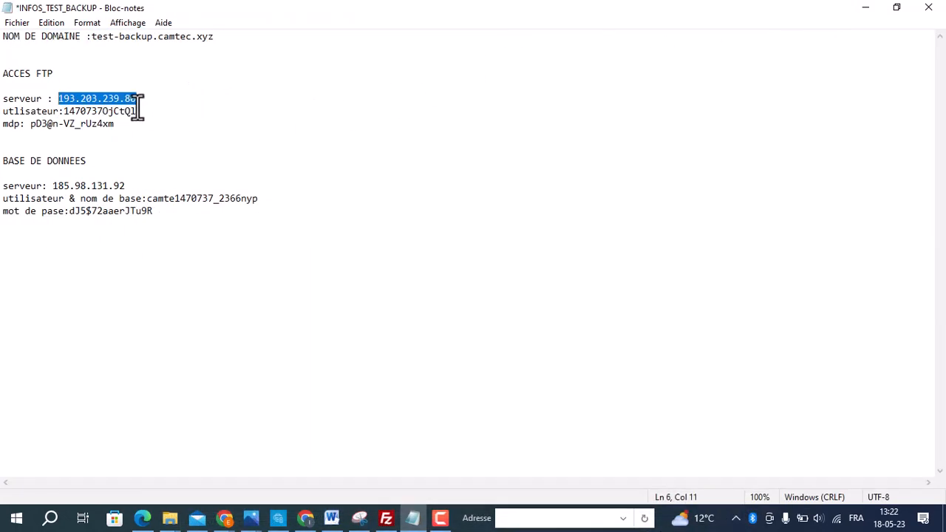
pyautogui.moveTo(137, 110); pyautogui.dragTo(64, 110)
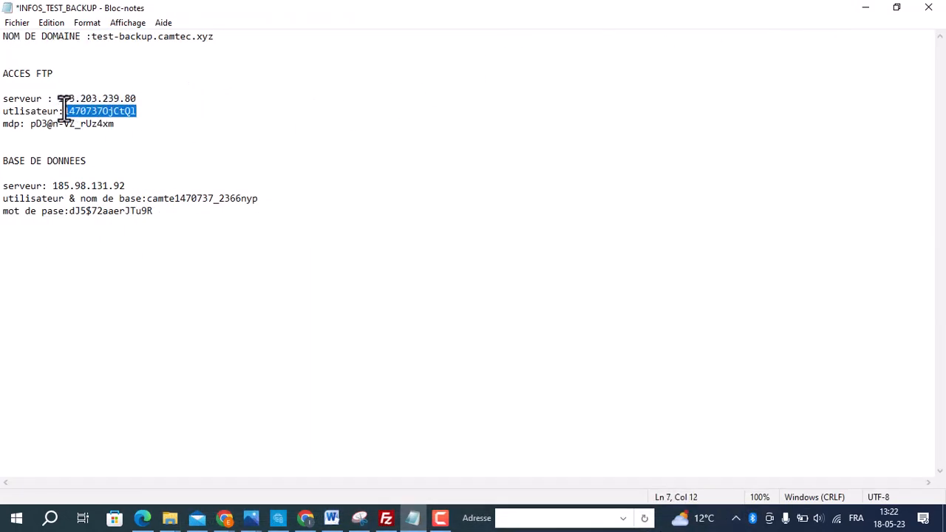
pyautogui.rightClick(79, 108)
pyautogui.click(132, 152)
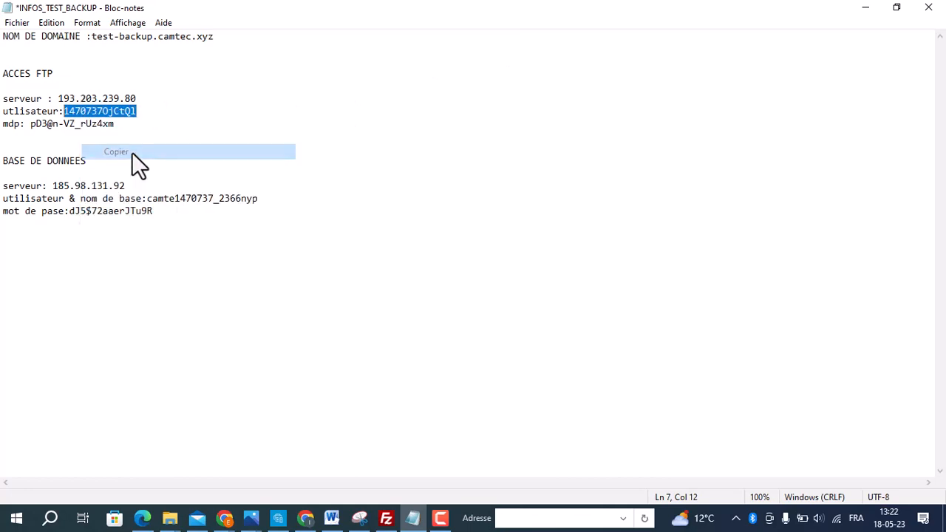
pyautogui.click(384, 517)
pyautogui.click(180, 62)
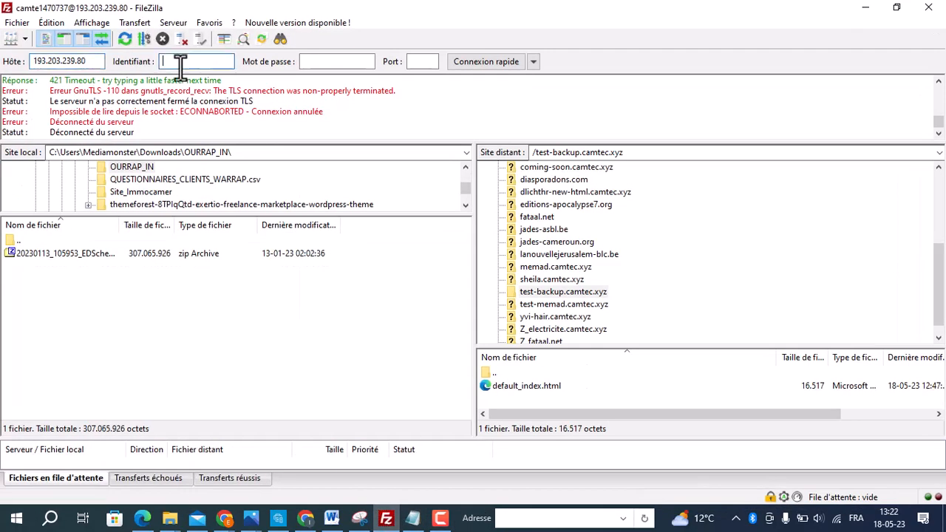
pyautogui.rightClick(180, 63)
pyautogui.click(229, 128)
# Copy the FTP password from the Notepad notes and enter it as the connection password in FileZilla.
pyautogui.click(864, 9)
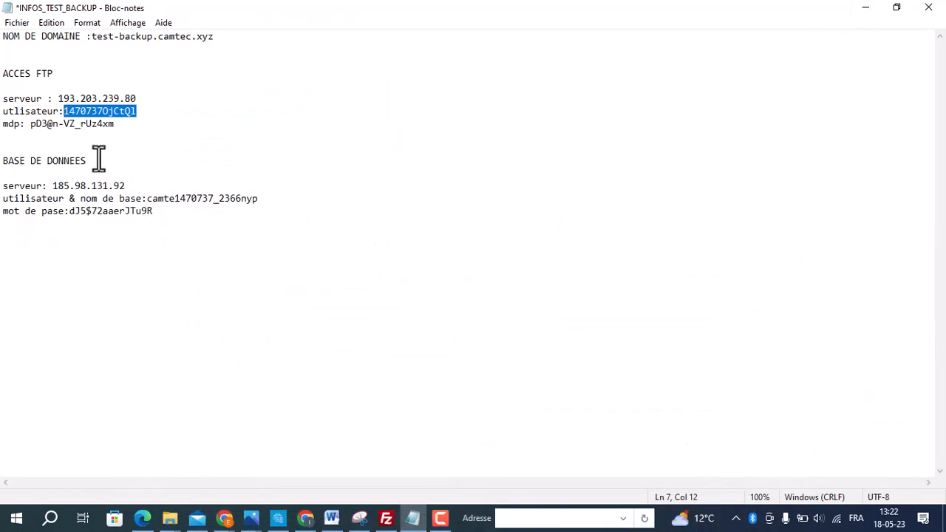
pyautogui.moveTo(116, 124); pyautogui.dragTo(30, 127)
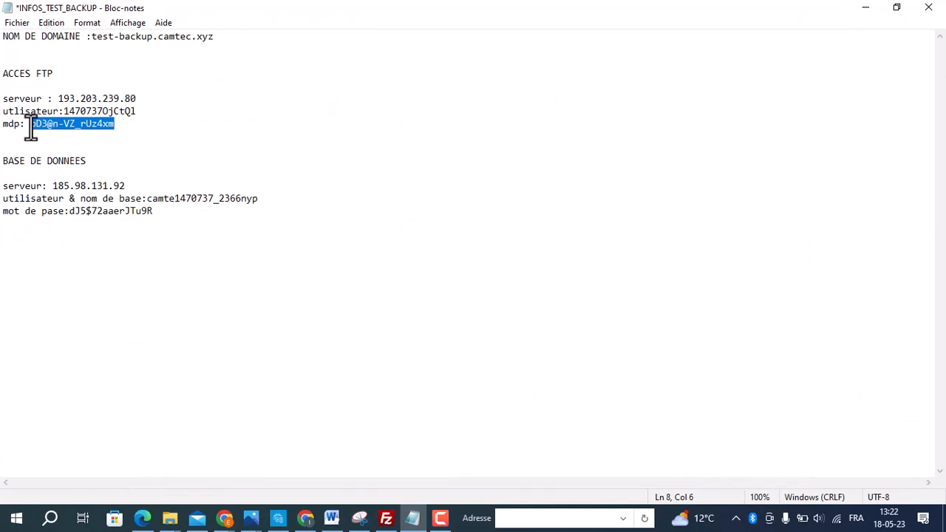
pyautogui.rightClick(45, 125)
pyautogui.click(93, 170)
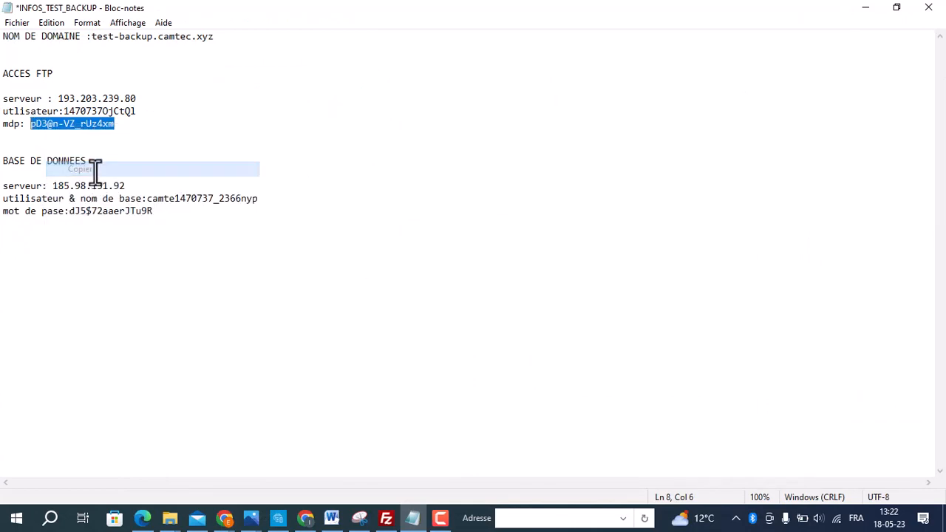
pyautogui.click(386, 518)
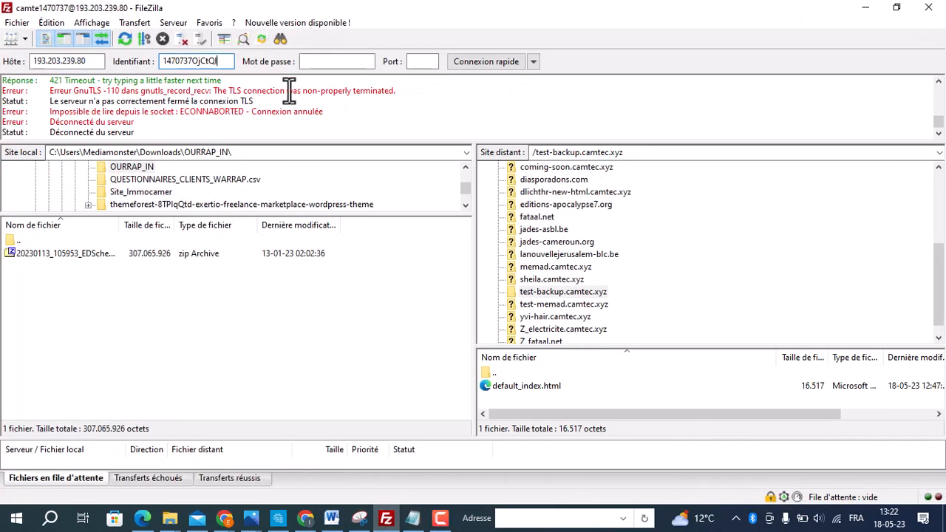
pyautogui.rightClick(307, 63)
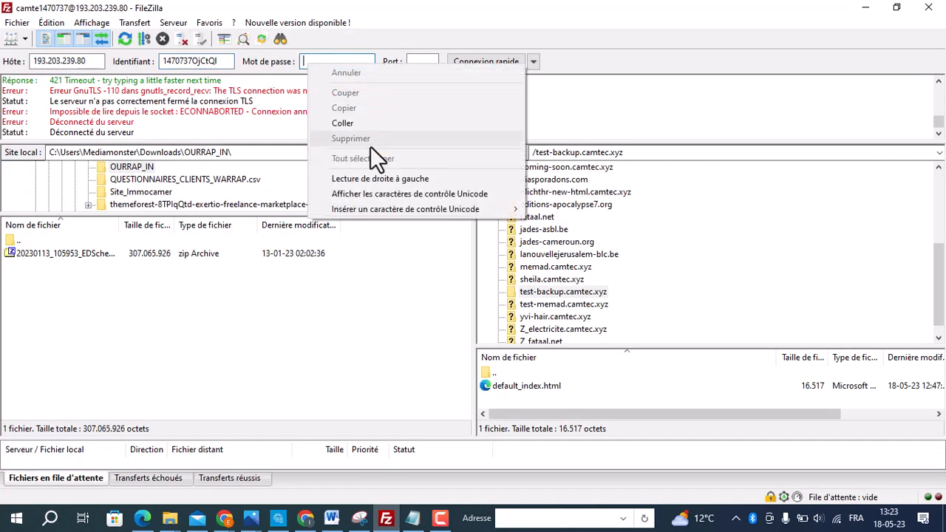
pyautogui.click(347, 123)
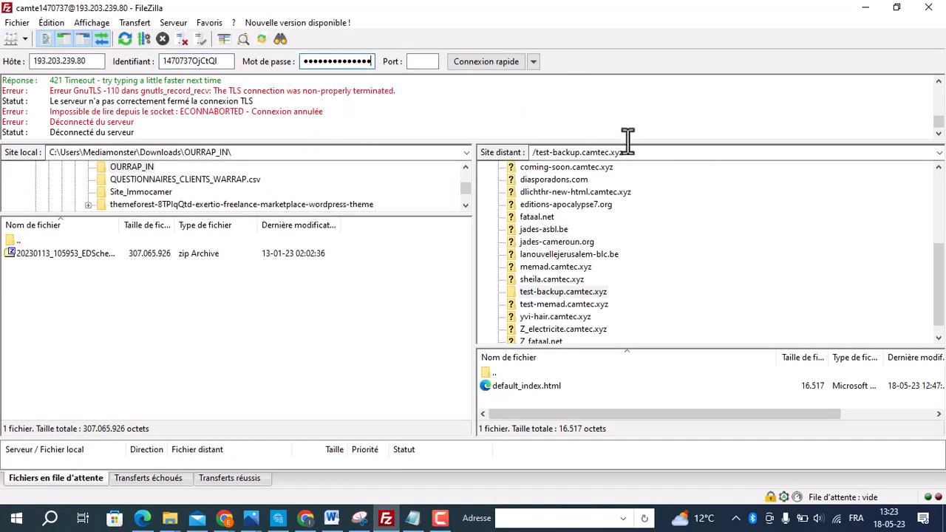
# Connect to the FTP server in a new tab and select the remote root folder.
pyautogui.click(499, 65)
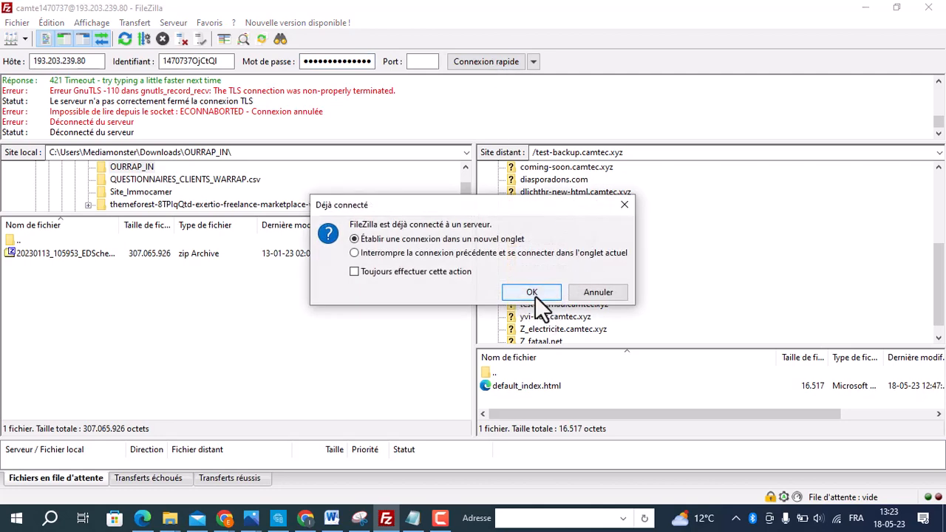
pyautogui.click(534, 294)
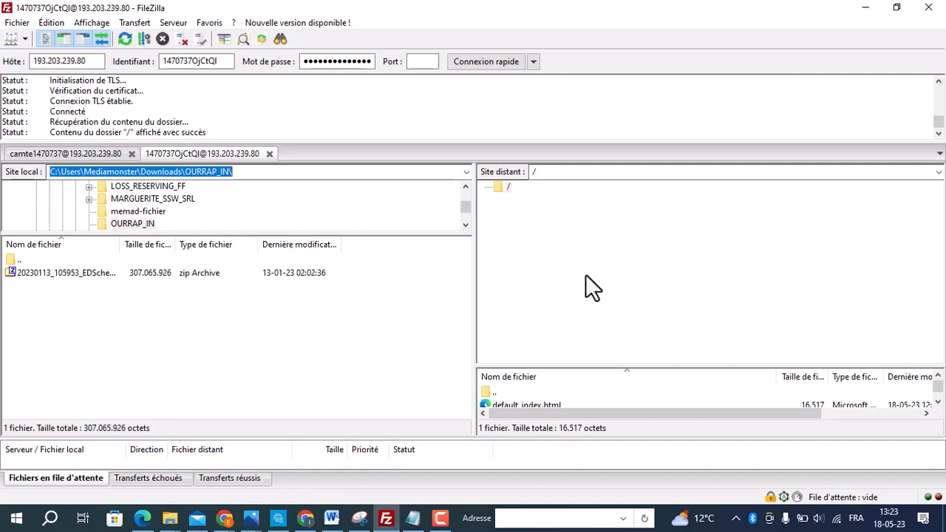
pyautogui.click(509, 187)
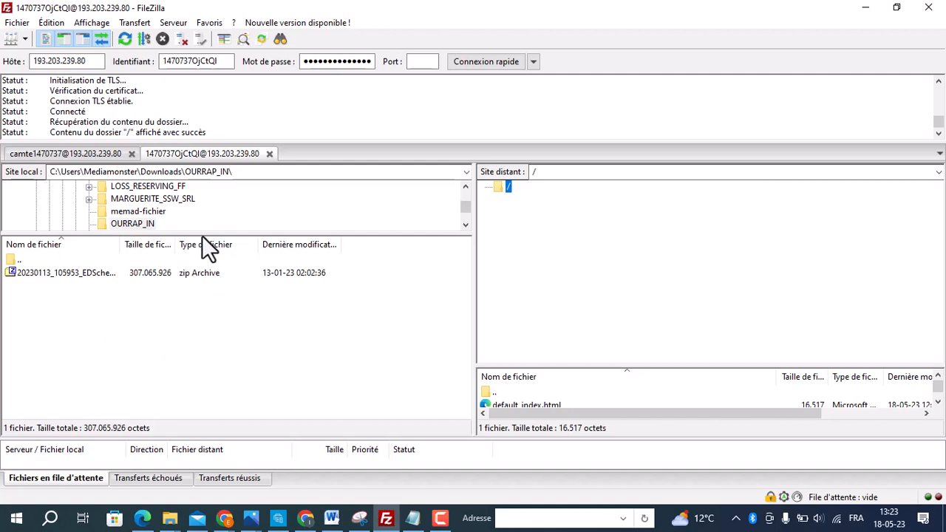
# Open the local Backup-files-KPI folder inside Downloads and enlarge the local file list to show its contents.
pyautogui.moveTo(203, 235); pyautogui.dragTo(200, 310)
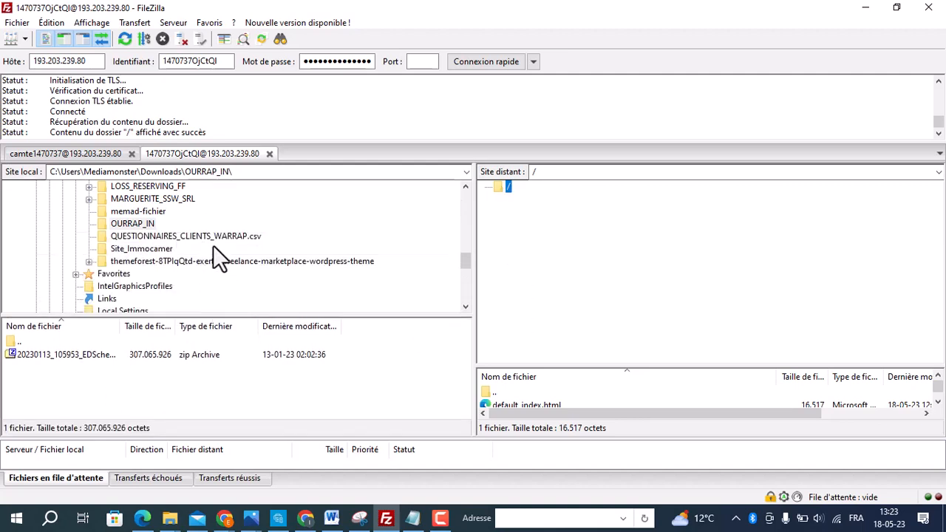
pyautogui.scroll(5, 213, 245)
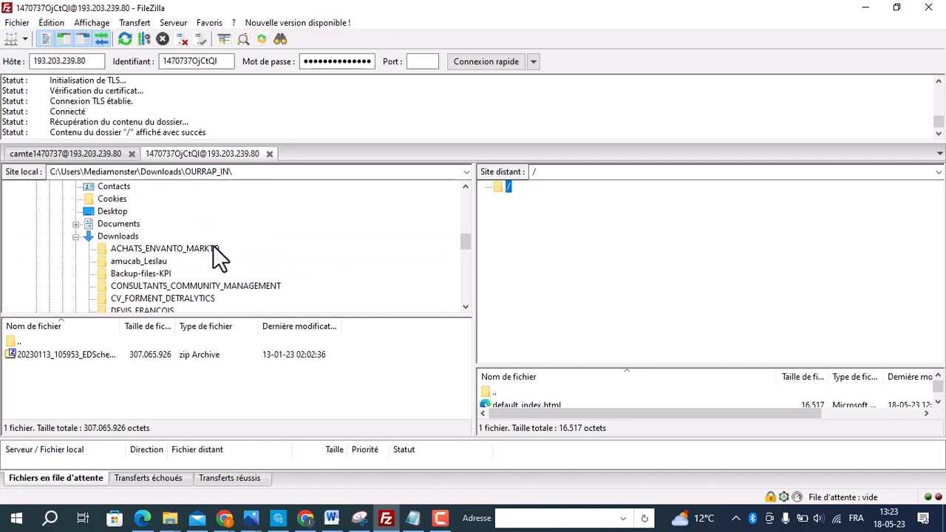
pyautogui.click(112, 237)
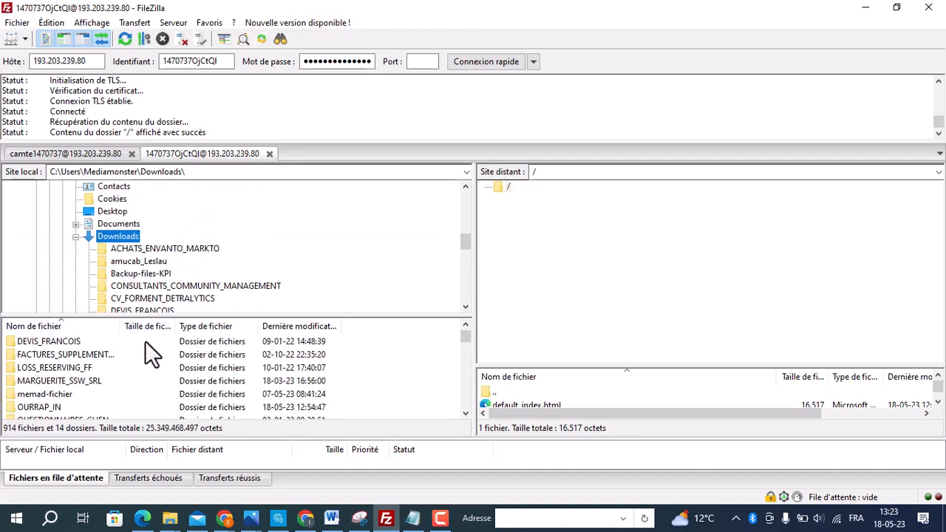
pyautogui.scroll(2, 244, 234)
pyautogui.scroll(-3, 193, 232)
pyautogui.click(148, 236)
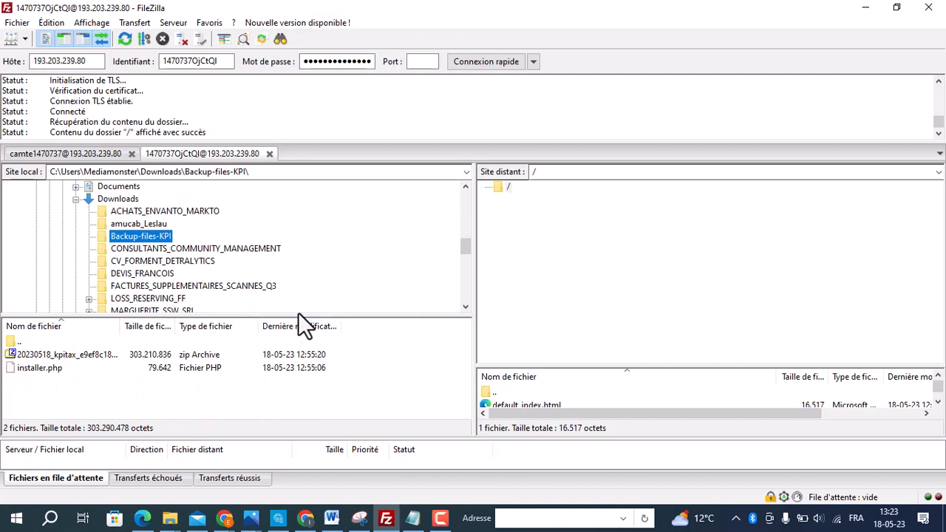
pyautogui.moveTo(298, 311); pyautogui.dragTo(273, 237)
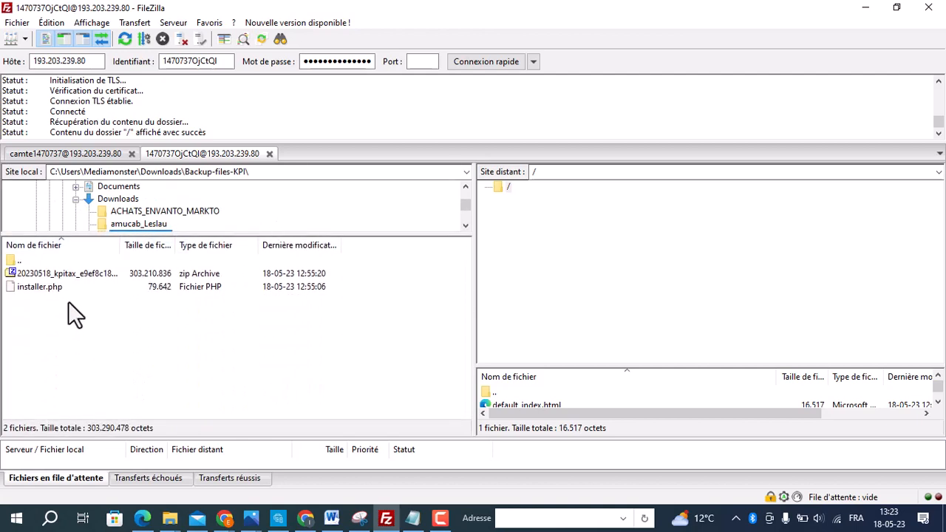
pyautogui.click(45, 289)
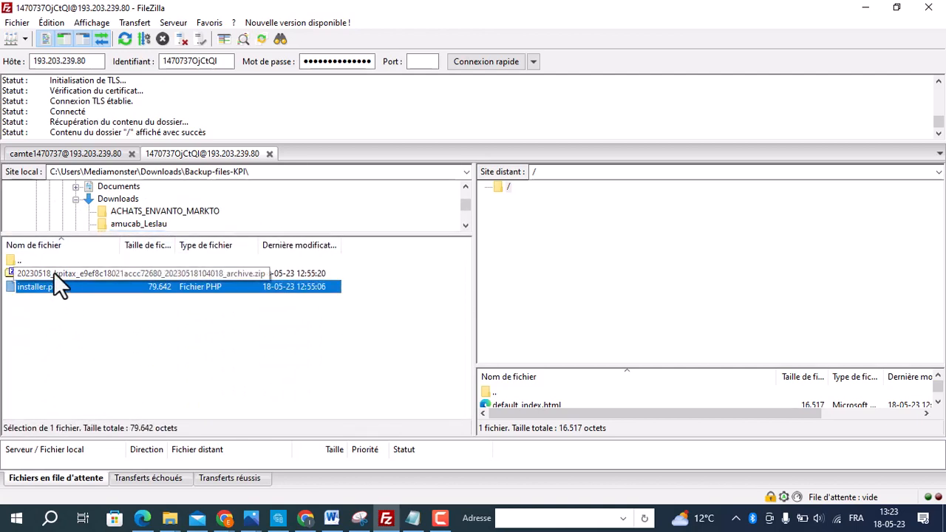
pyautogui.keyDown('ctrl'); pyautogui.click(99, 272); pyautogui.keyUp('ctrl')
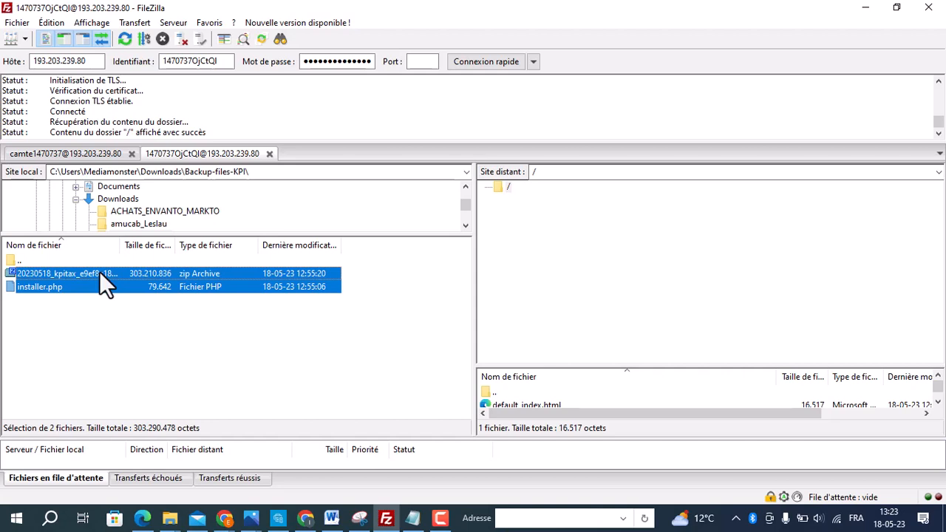
pyautogui.moveTo(78, 281); pyautogui.dragTo(657, 304)
pyautogui.moveTo(682, 368); pyautogui.dragTo(680, 321)
pyautogui.click(149, 355)
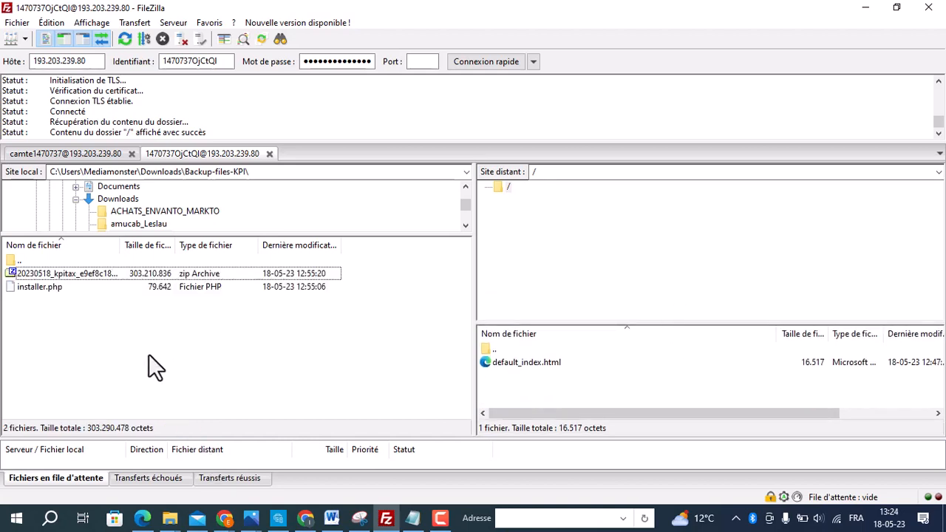
# Enlarge the remote file list and upload the 20230518_kpitax zip archive together with installer.php to the remote root folder.
pyautogui.click(138, 287)
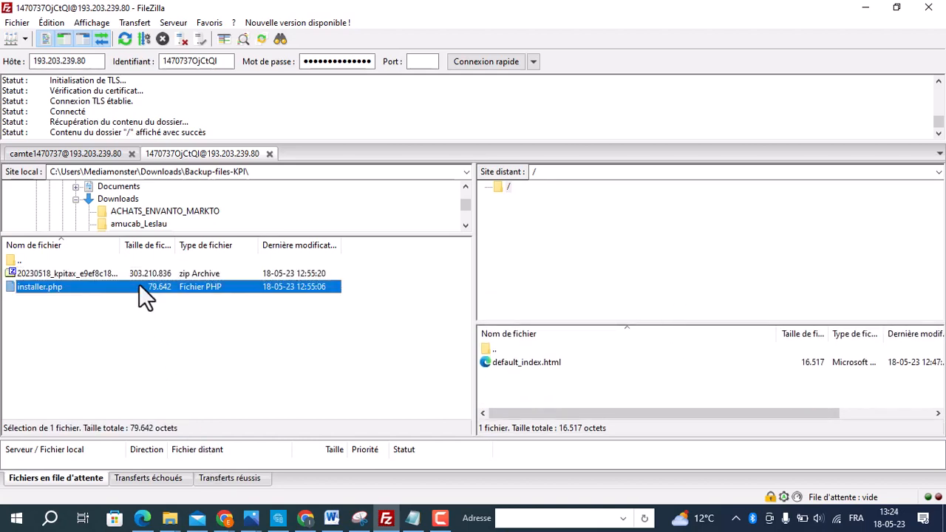
pyautogui.keyDown('ctrl'); pyautogui.click(130, 275); pyautogui.keyUp('ctrl')
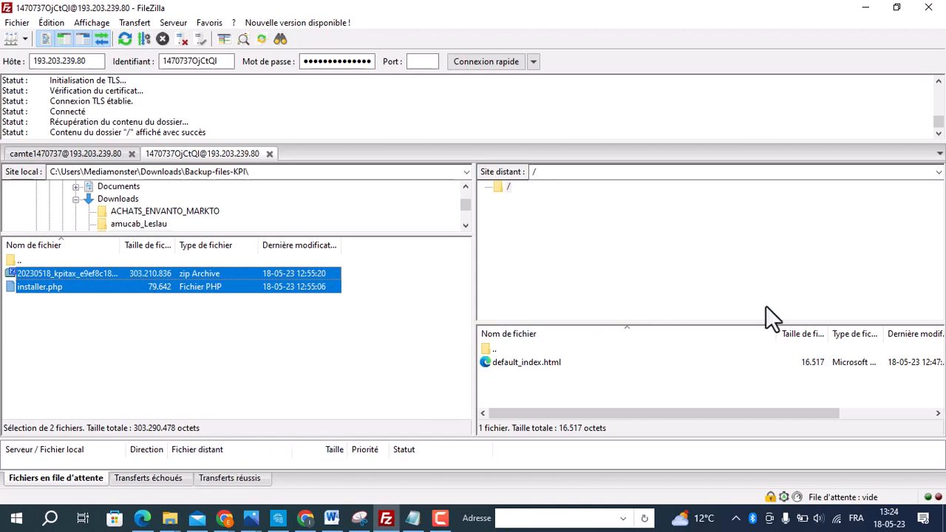
pyautogui.moveTo(671, 323); pyautogui.dragTo(671, 358)
pyautogui.moveTo(143, 290); pyautogui.dragTo(721, 283)
pyautogui.moveTo(691, 358); pyautogui.dragTo(661, 206)
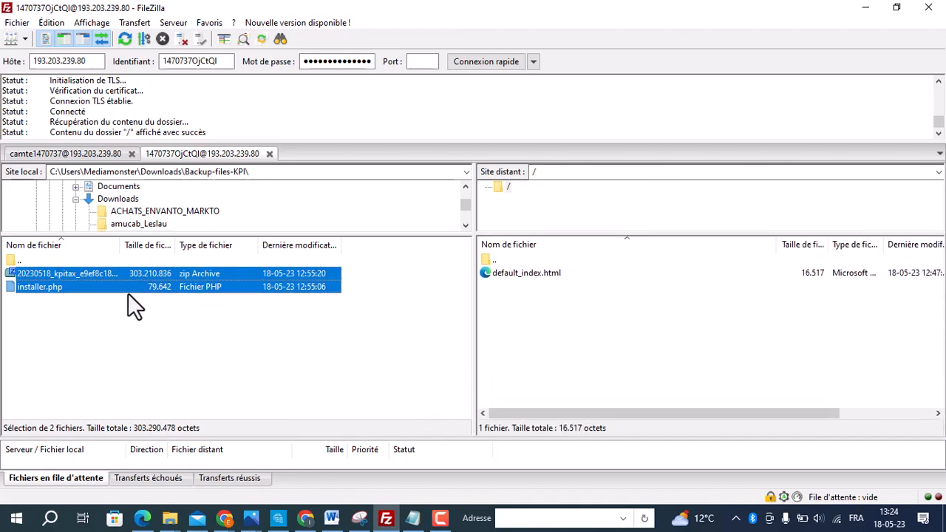
pyautogui.moveTo(128, 293); pyautogui.dragTo(655, 313)
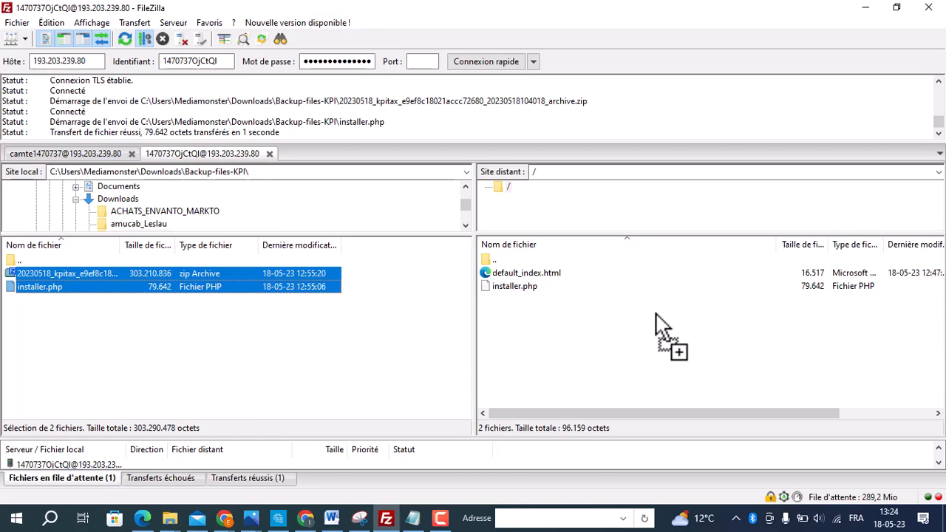
# Switch to Chrome, load test-backup.camtec.xyz, and append a slash to the end of its address.
pyautogui.click(865, 9)
pyautogui.click(387, 516)
pyautogui.click(222, 520)
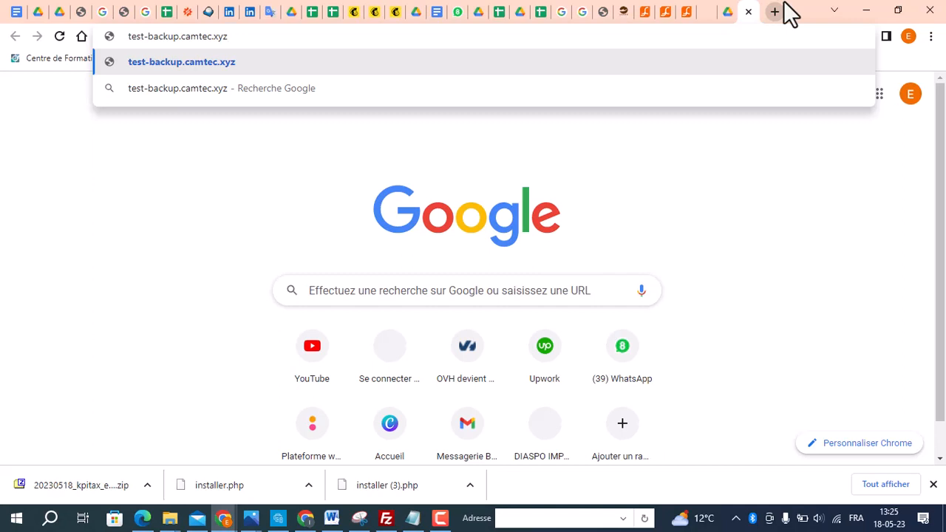
pyautogui.press('Return')
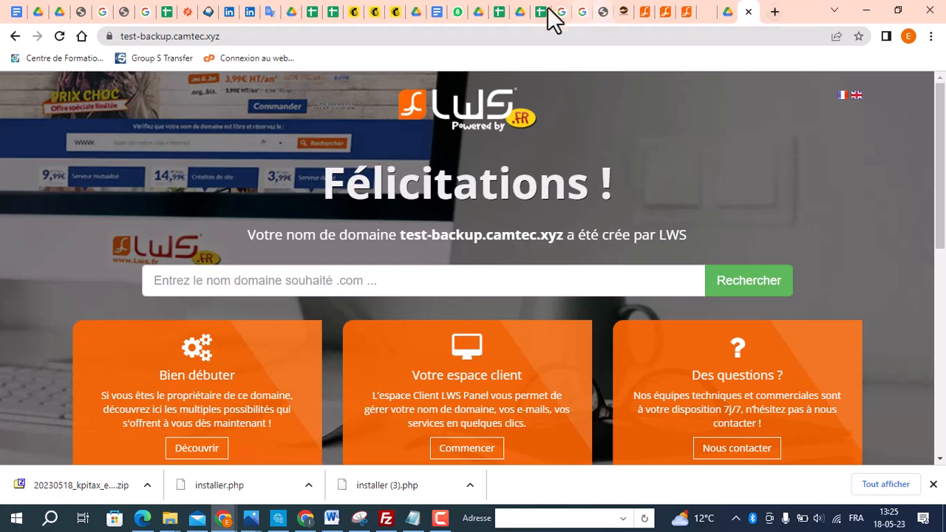
pyautogui.click(380, 36)
pyautogui.click(380, 36)
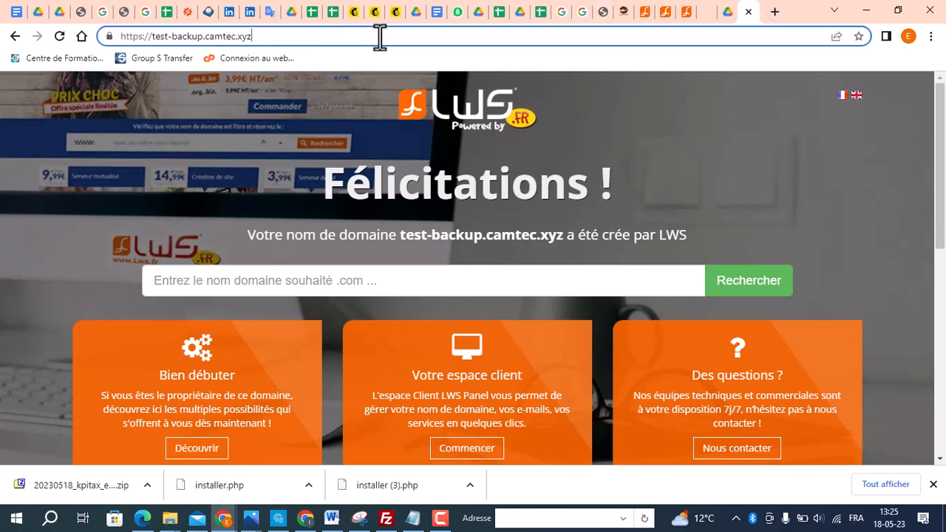
pyautogui.write('/')
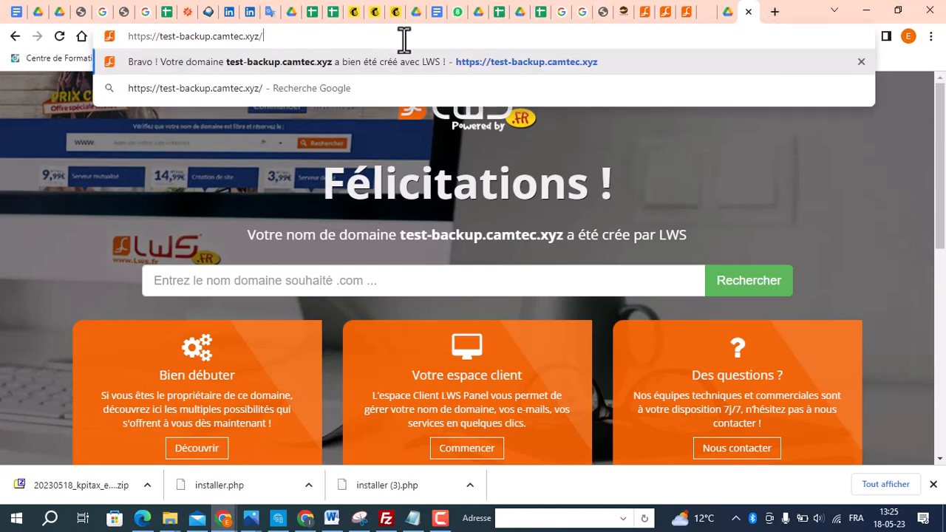
# Switch to FileZilla and copy the file name of installer.php from the remote root folder.
pyautogui.click(387, 519)
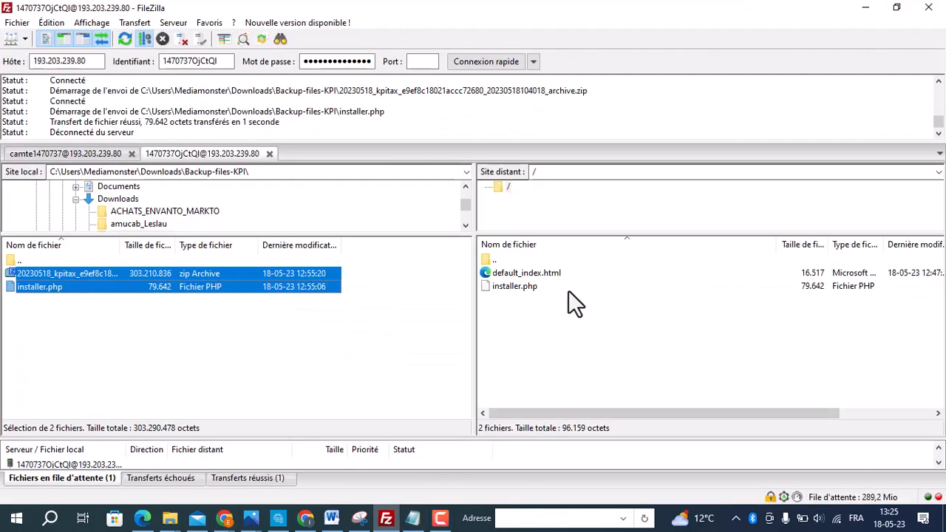
pyautogui.rightClick(510, 289)
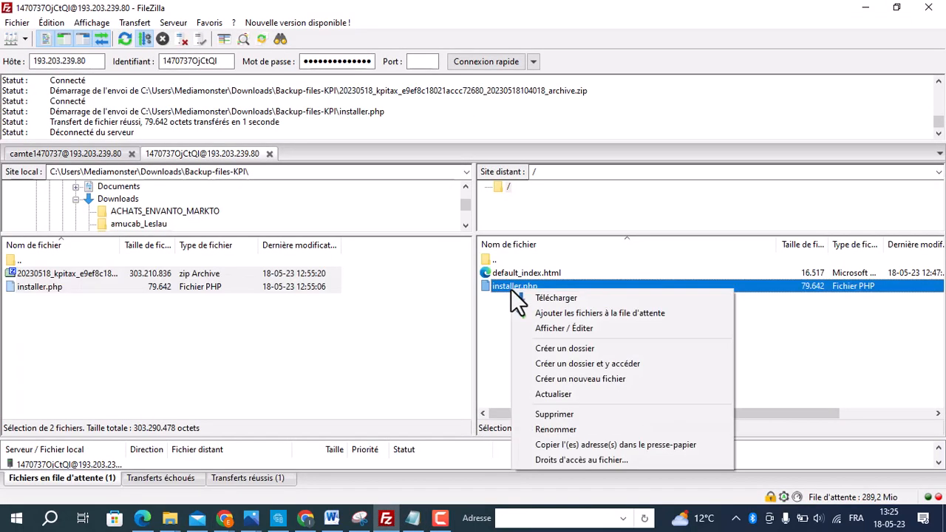
pyautogui.click(558, 430)
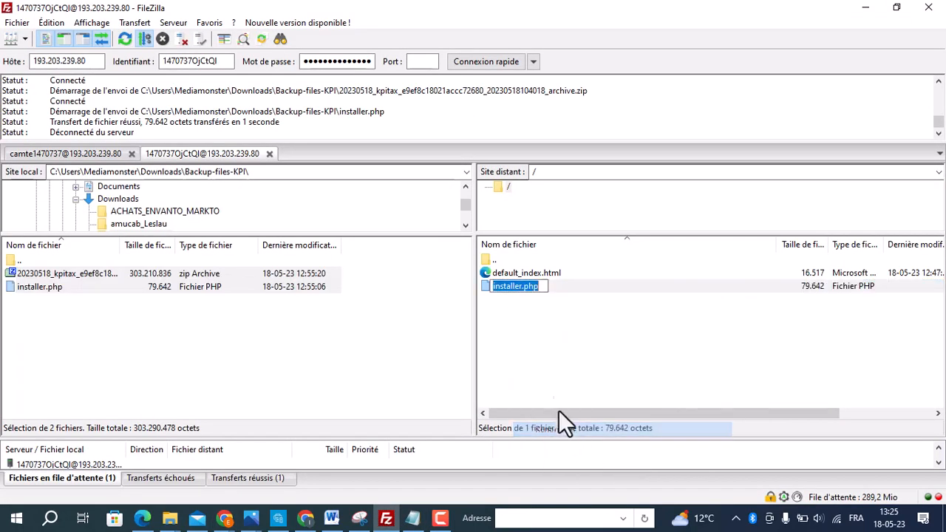
pyautogui.rightClick(516, 285)
pyautogui.click(558, 327)
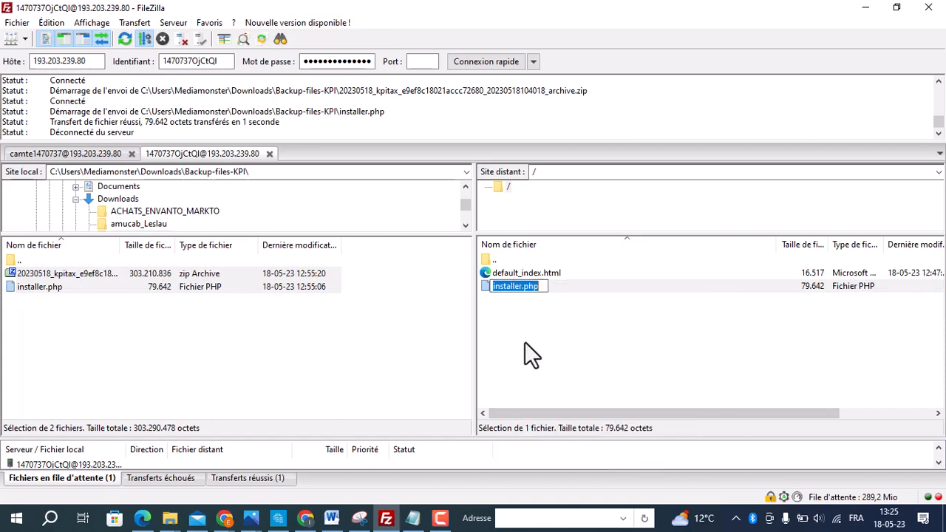
pyautogui.click(534, 334)
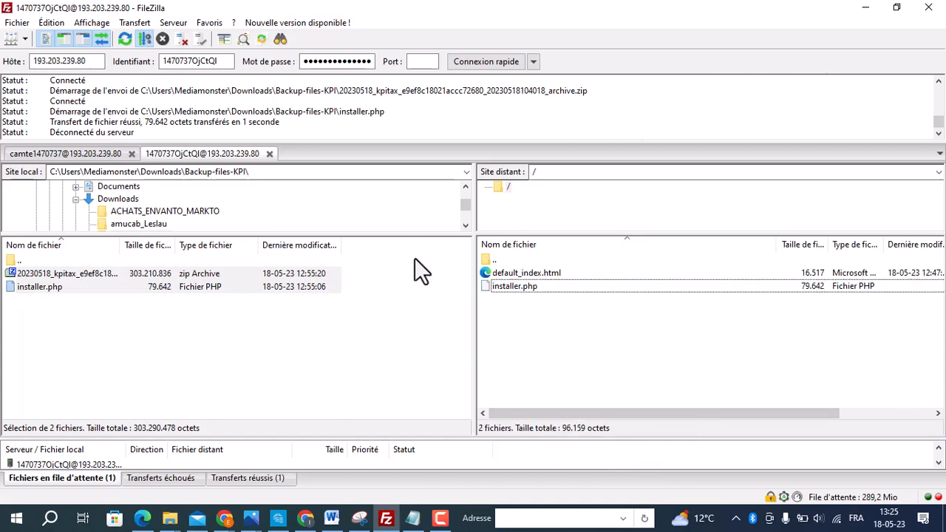
pyautogui.click(864, 7)
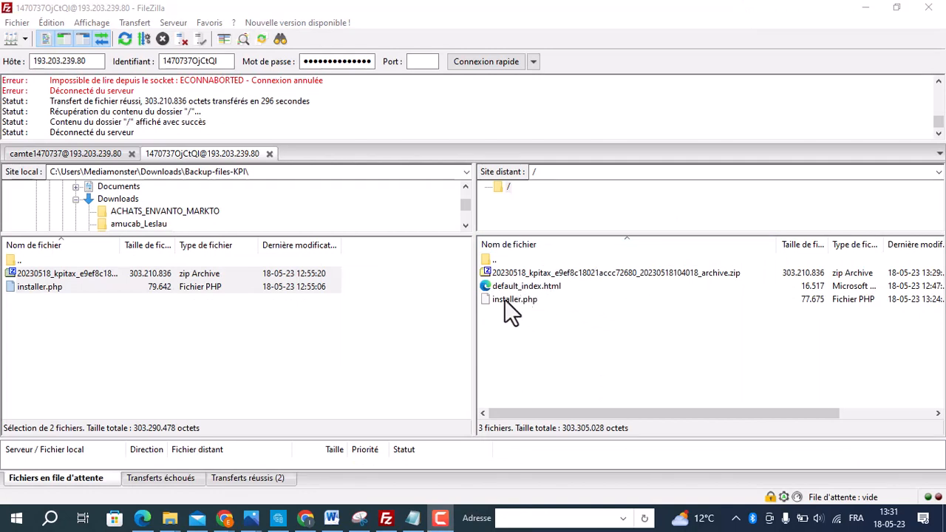
# Copy the full name of the uploaded installer.php in the remote file list without renaming the file.
pyautogui.rightClick(504, 299)
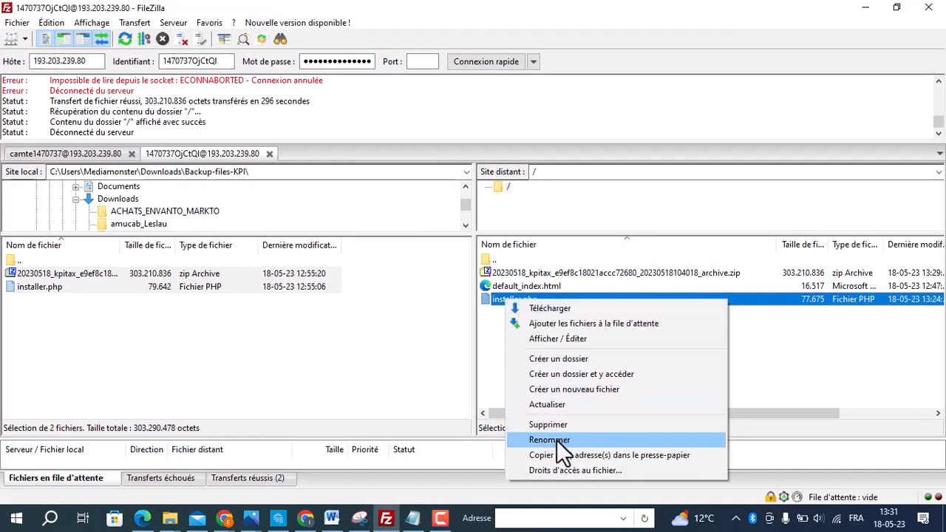
pyautogui.click(549, 440)
pyautogui.rightClick(522, 302)
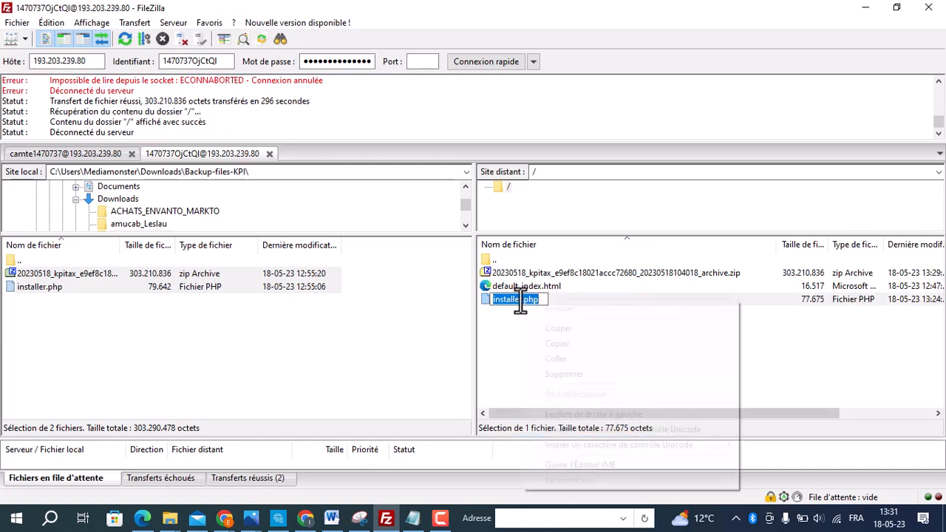
pyautogui.click(566, 344)
pyautogui.click(549, 346)
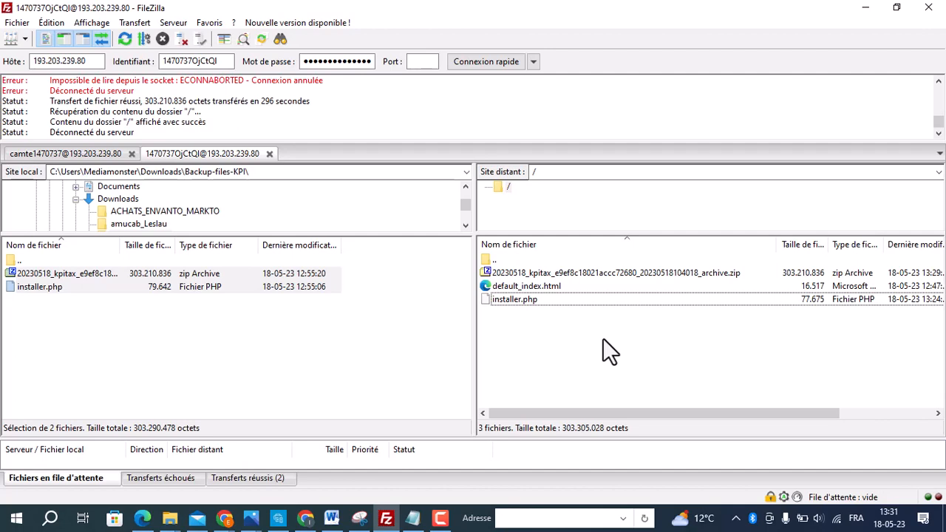
pyautogui.click(865, 9)
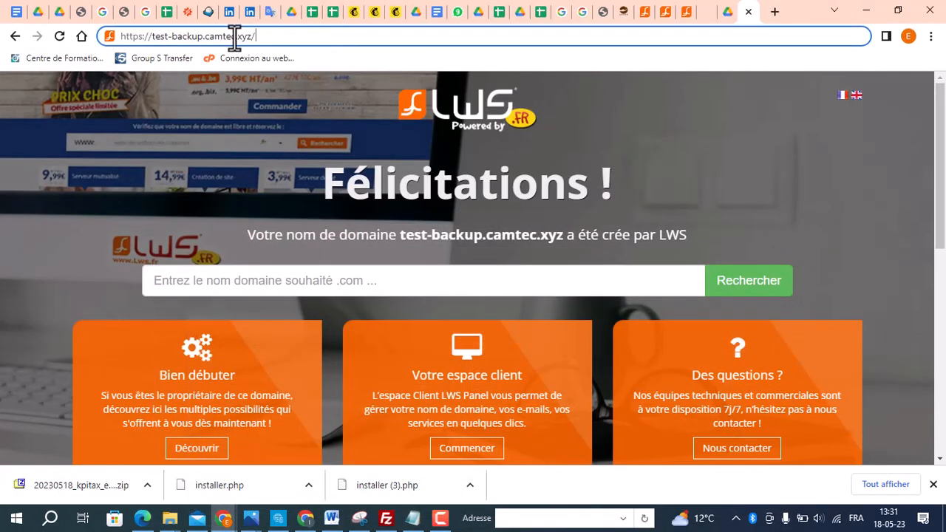
pyautogui.click(277, 35)
pyautogui.write('installer.php')
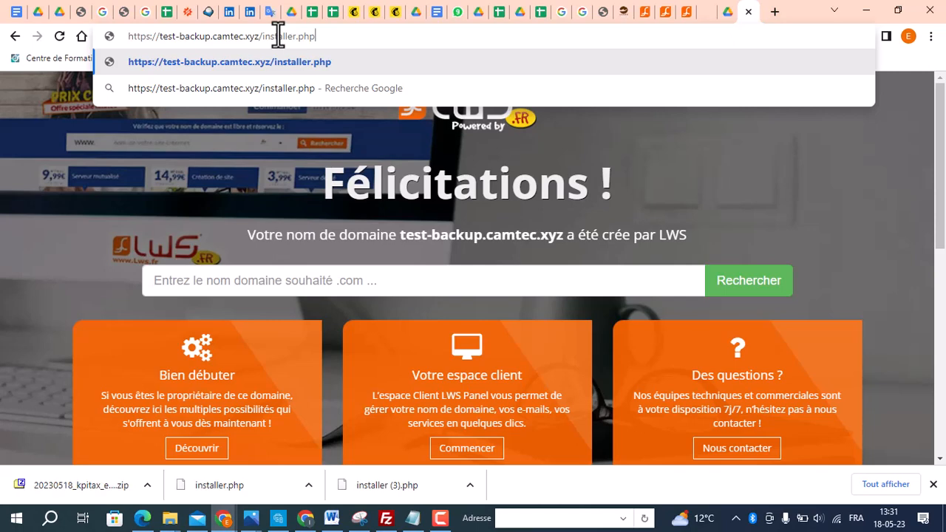
pyautogui.press('Return')
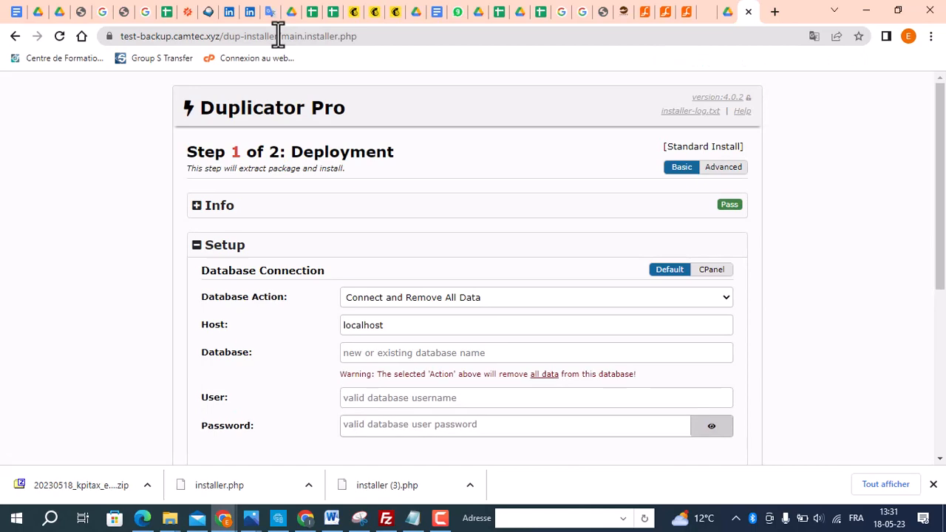
# Copy the database server address from the Notepad notes and replace the installer's database host with 185.98.131.92.
pyautogui.scroll(-4, 783, 251)
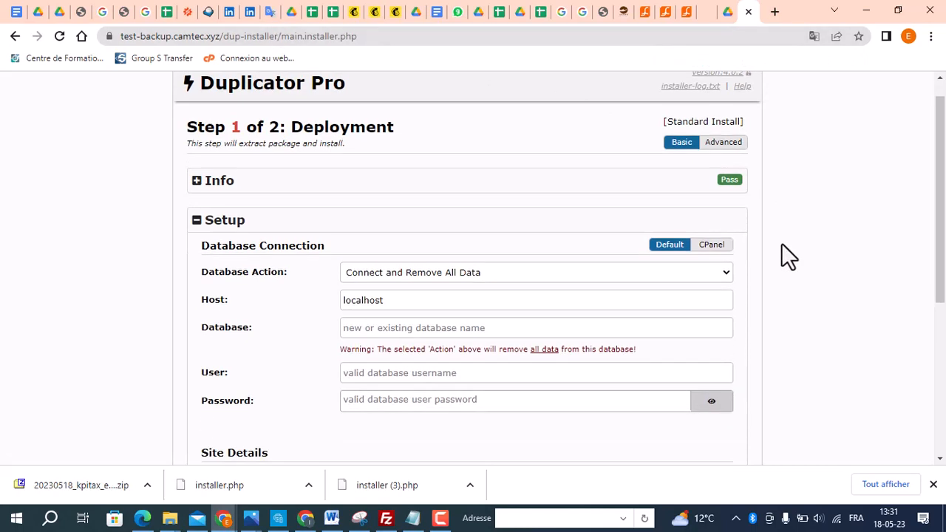
pyautogui.scroll(4, 813, 223)
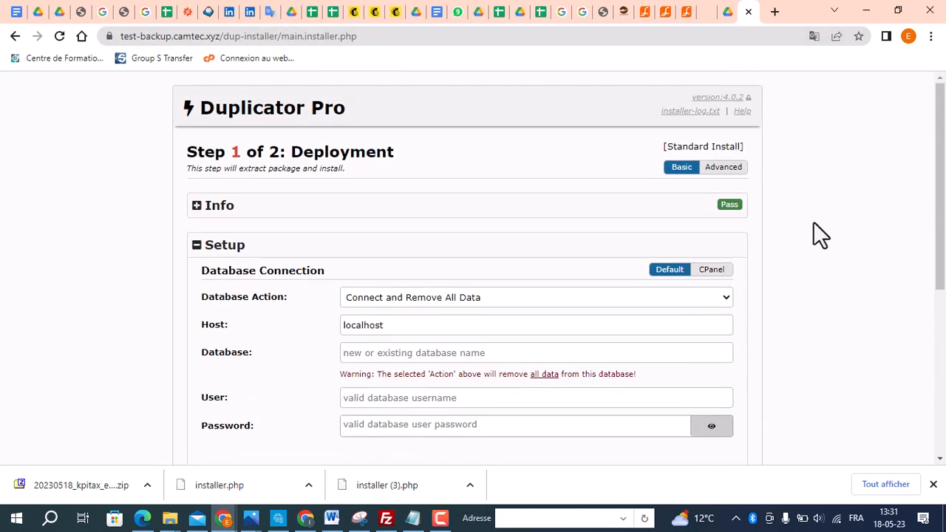
pyautogui.scroll(-3, 813, 235)
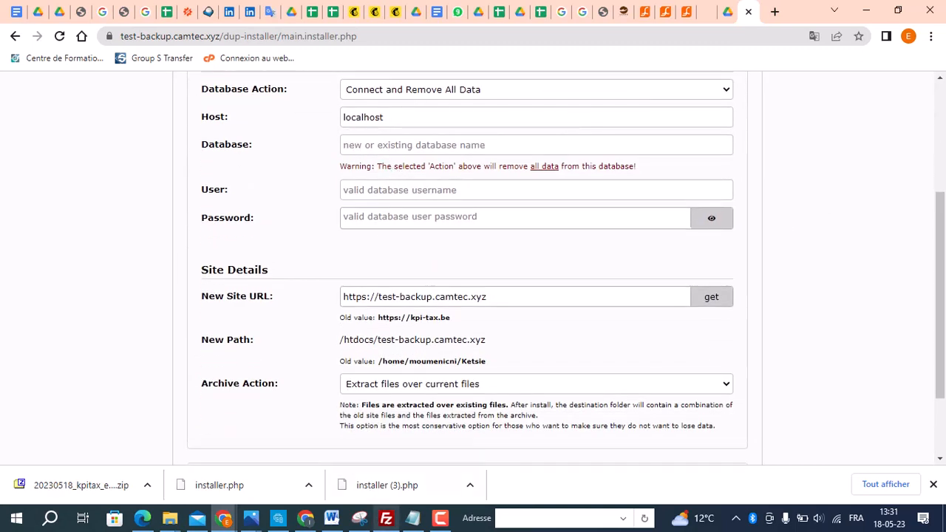
pyautogui.moveTo(405, 525)
pyautogui.click(412, 455)
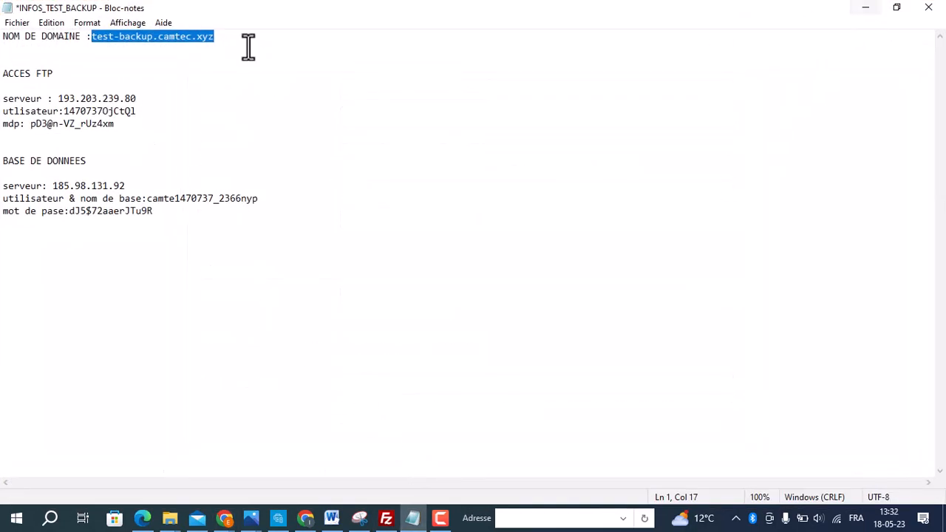
pyautogui.click(61, 83)
pyautogui.moveTo(140, 185); pyautogui.dragTo(52, 186)
pyautogui.rightClick(69, 185)
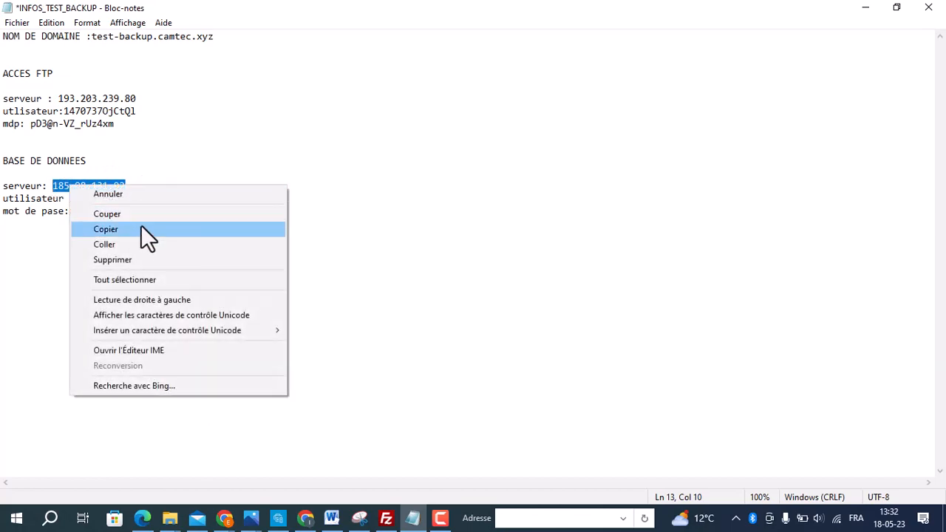
pyautogui.click(128, 229)
pyautogui.click(865, 8)
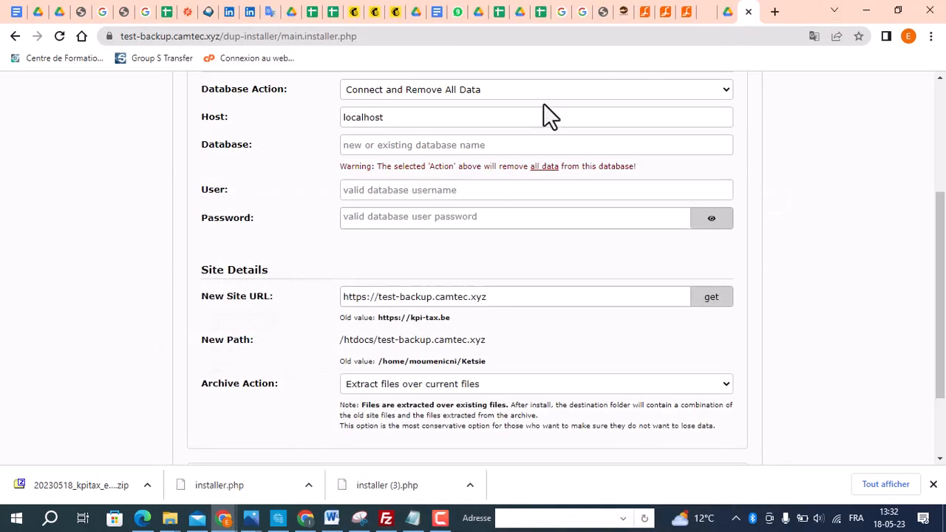
pyautogui.moveTo(397, 118); pyautogui.dragTo(323, 116)
pyautogui.rightClick(363, 124)
pyautogui.click(414, 188)
# Copy the shared database and user name from the Notepad notes and enter it as both Database and User in the installer.
pyautogui.click(412, 518)
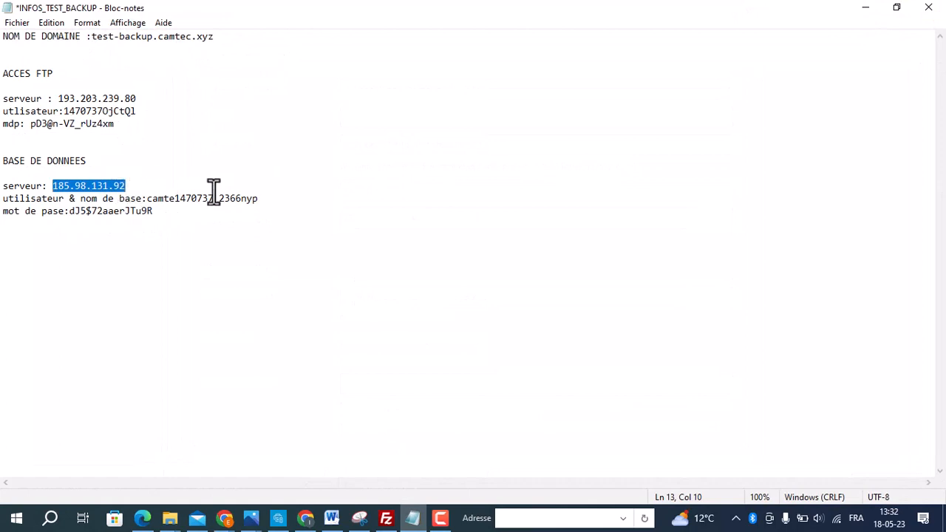
pyautogui.click(259, 187)
pyautogui.moveTo(260, 198); pyautogui.dragTo(147, 200)
pyautogui.rightClick(157, 198)
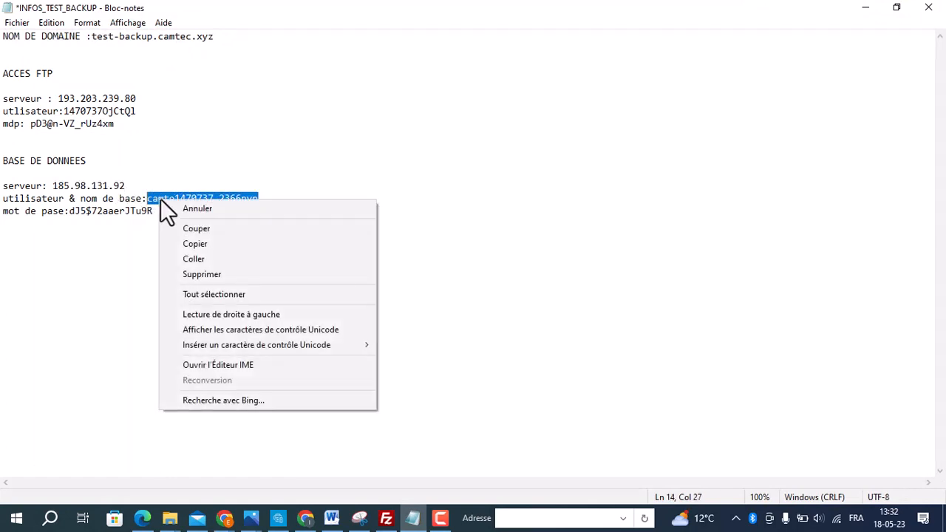
pyautogui.click(205, 244)
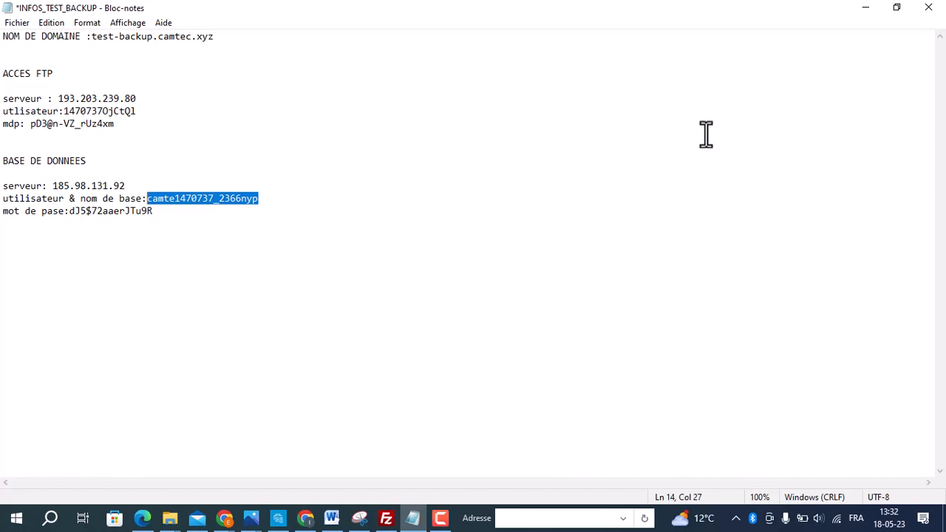
pyautogui.click(865, 8)
pyautogui.hotkey('ctrl', 'v')
pyautogui.click(403, 190)
pyautogui.hotkey('ctrl', 'v')
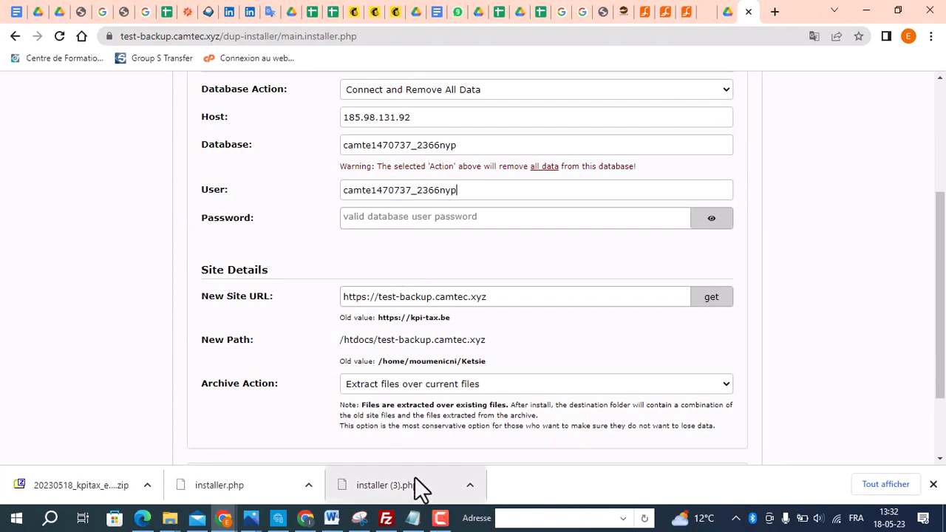
# Copy the database password from the Notepad notes and enter it as the database user password in the installer.
pyautogui.click(412, 519)
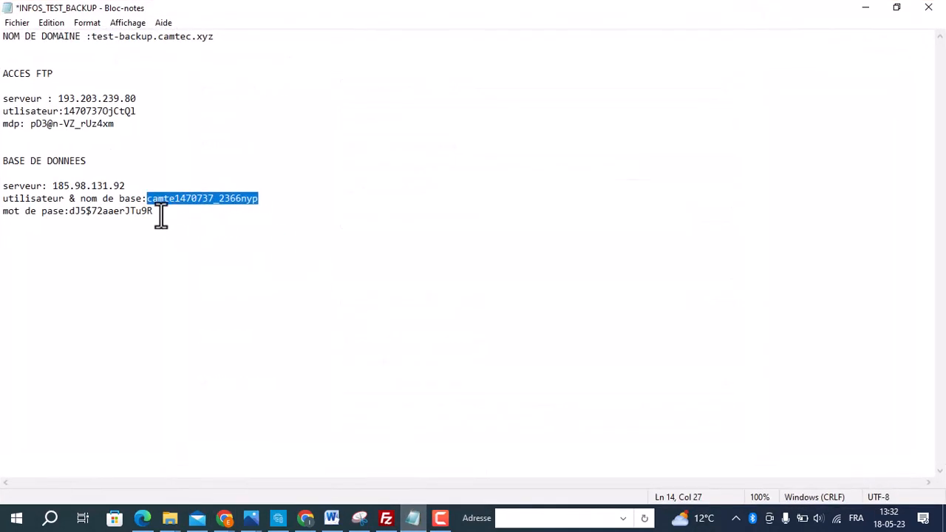
pyautogui.moveTo(153, 211); pyautogui.dragTo(70, 212)
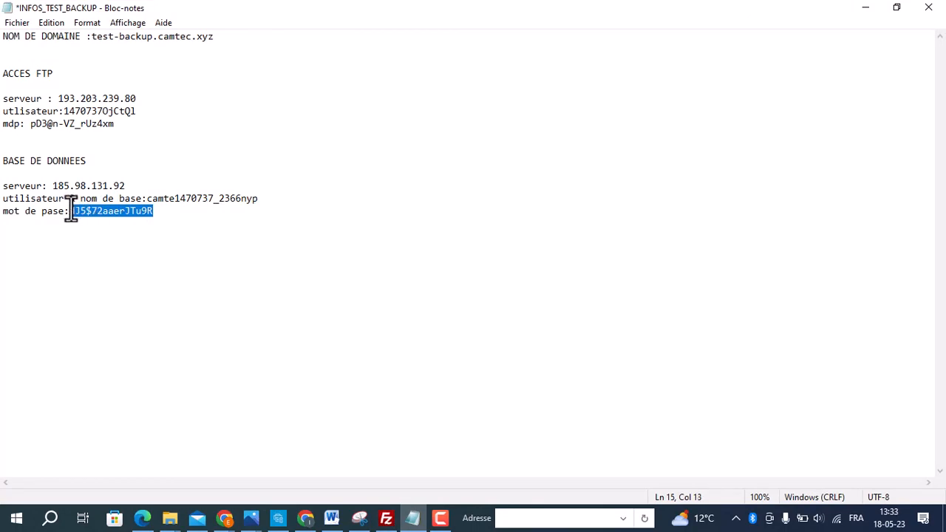
pyautogui.rightClick(90, 212)
pyautogui.click(136, 255)
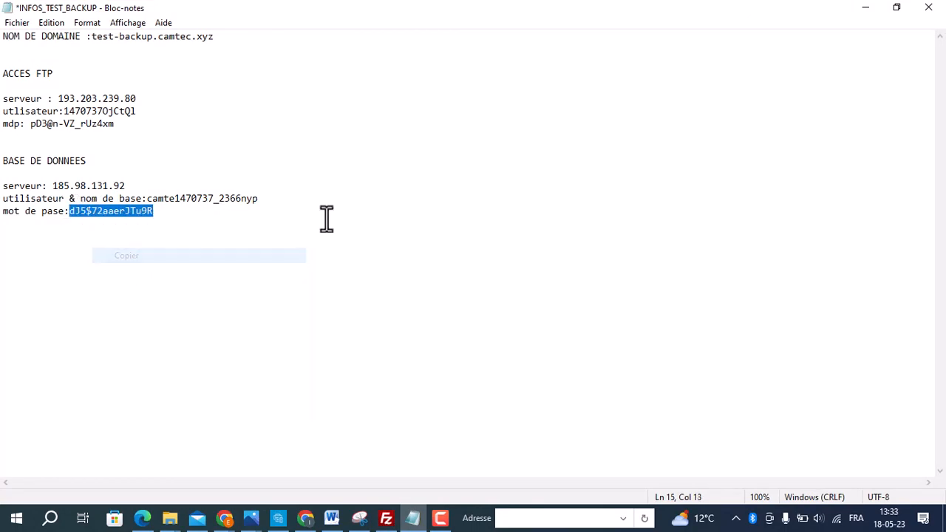
pyautogui.click(866, 9)
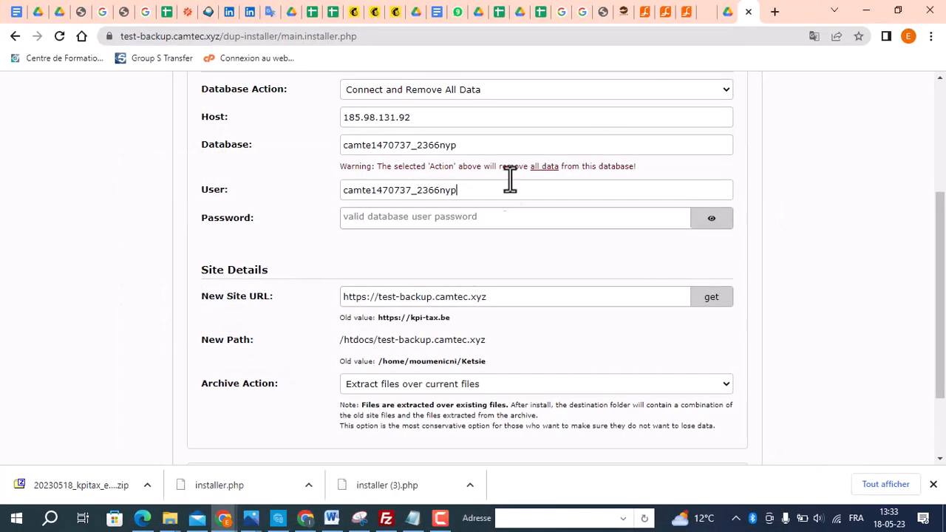
pyautogui.click(432, 217)
pyautogui.hotkey('ctrl', 'v')
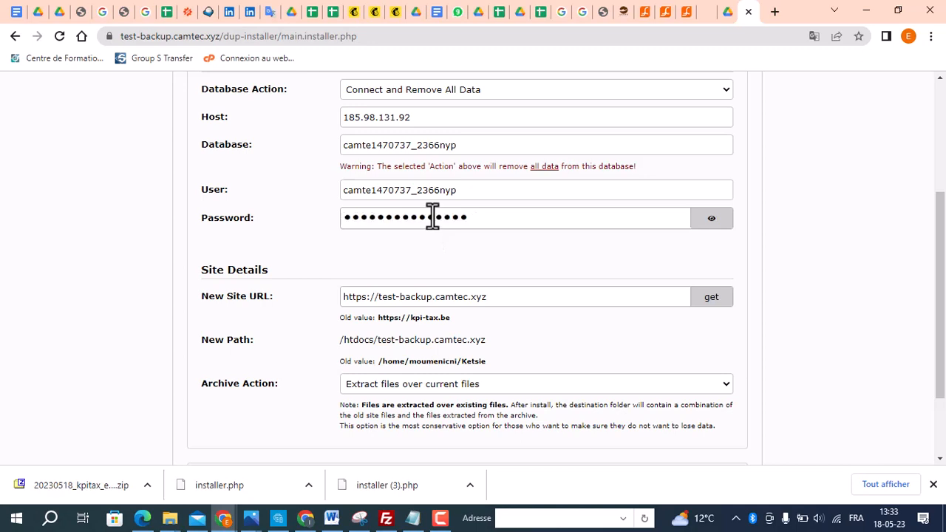
# Validate the deployment settings and accept the installer's terms and notices.
pyautogui.scroll(-3, 466, 216)
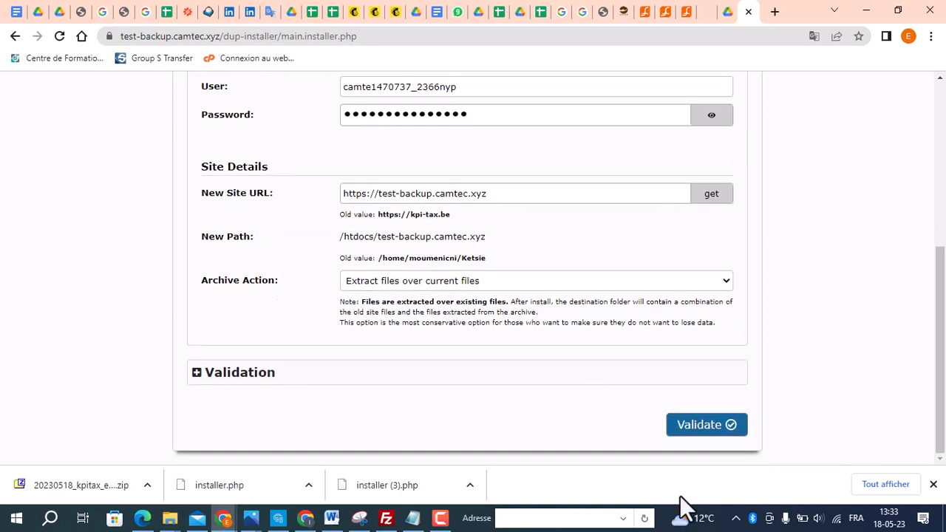
pyautogui.click(698, 426)
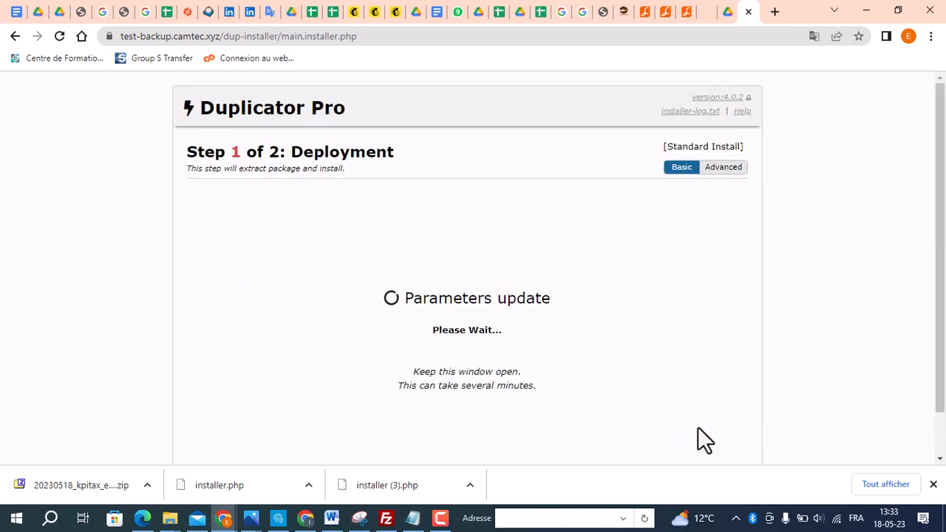
pyautogui.scroll(-2, 794, 344)
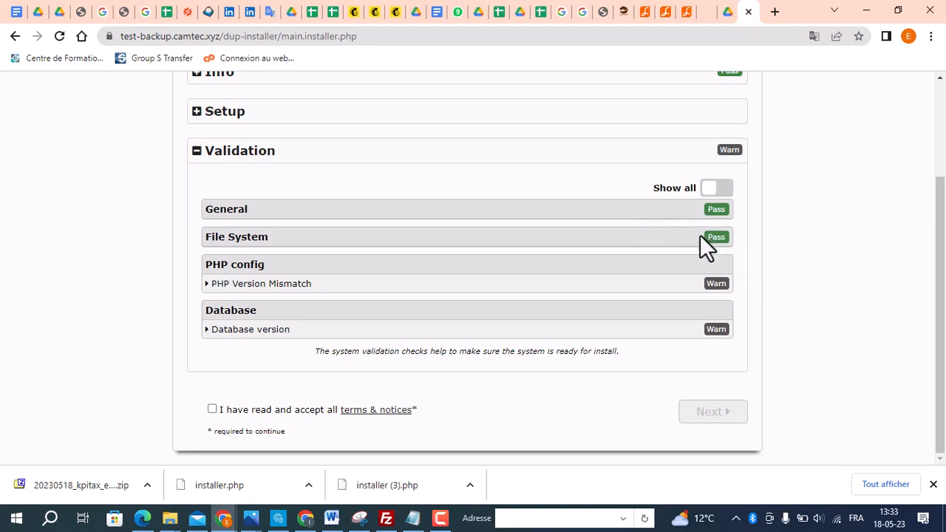
pyautogui.click(212, 408)
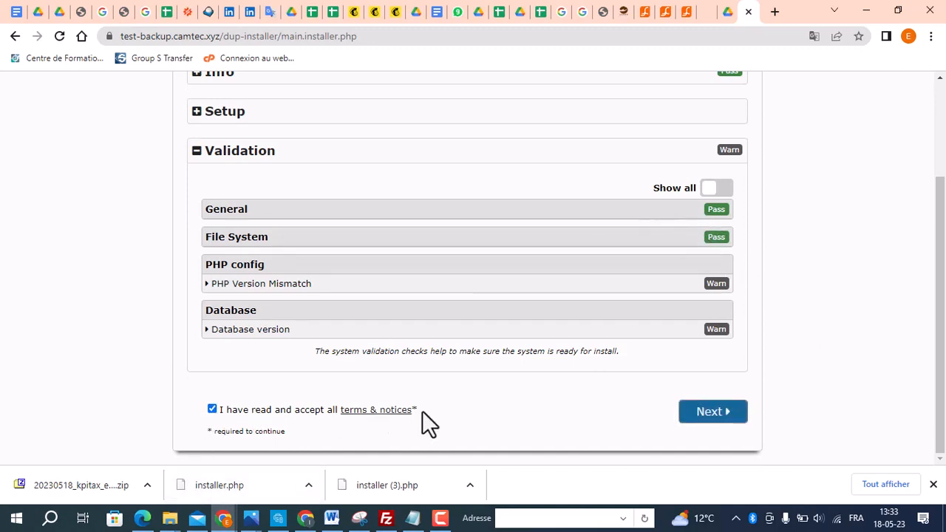
# Run the Duplicator Pro installation with the validated settings, confirm it, and review the install results.
pyautogui.click(699, 411)
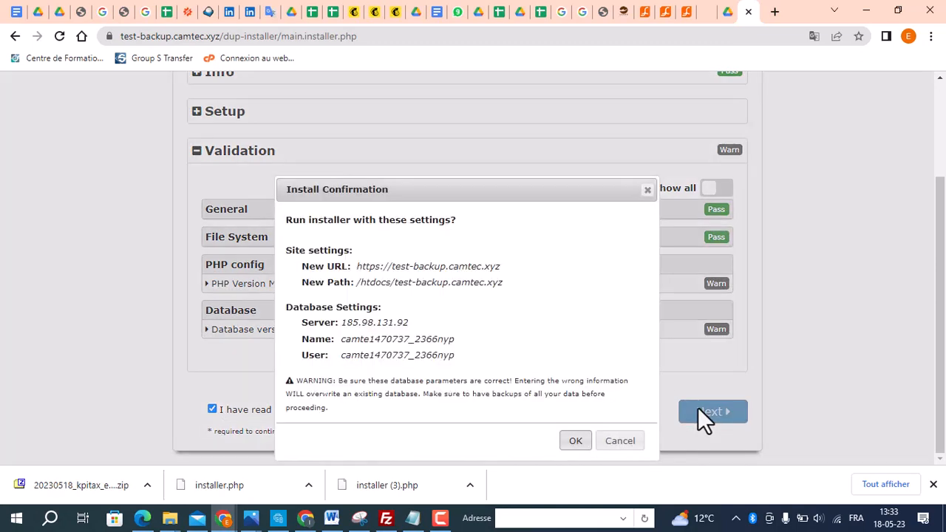
pyautogui.click(572, 440)
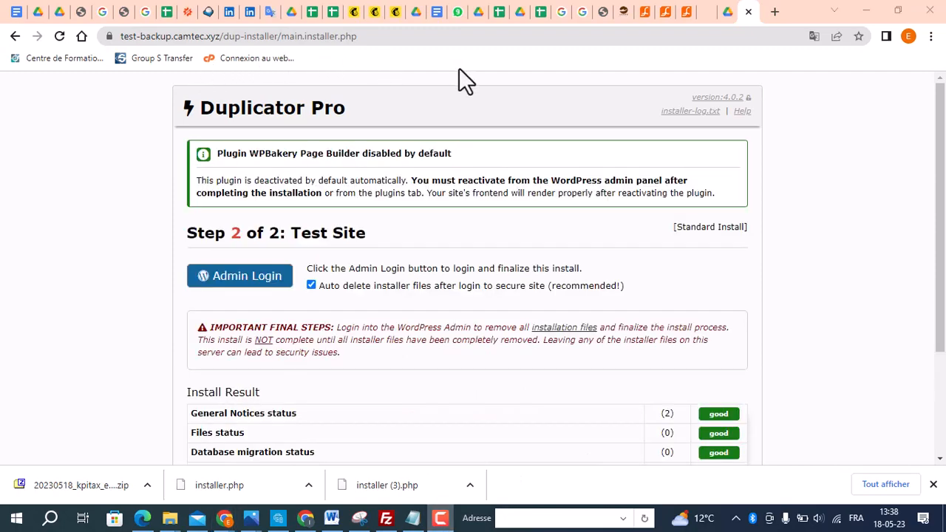
pyautogui.scroll(-2, 669, 237)
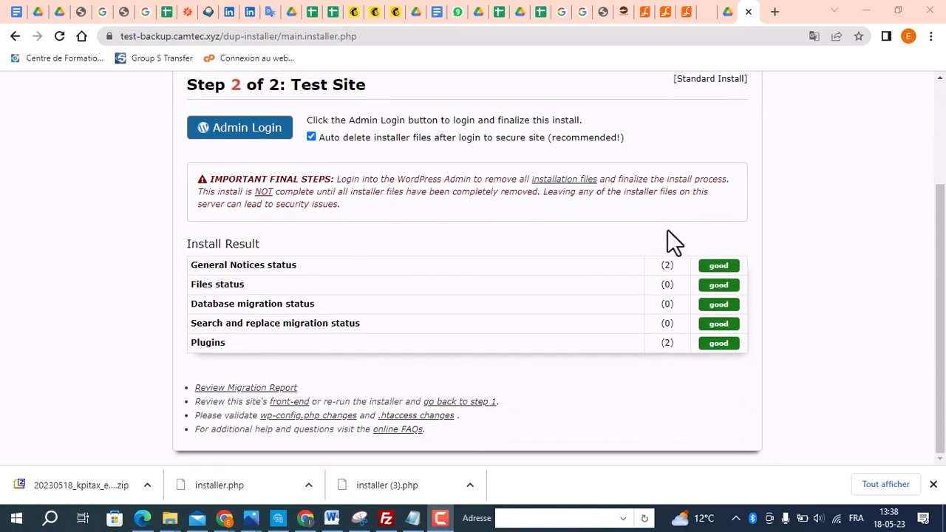
pyautogui.scroll(2, 625, 221)
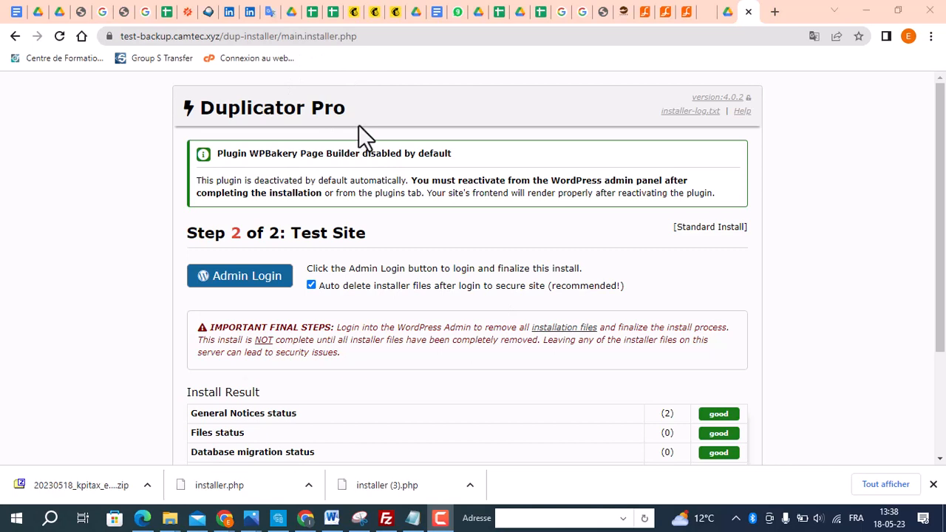
pyautogui.moveTo(217, 41); pyautogui.dragTo(122, 42)
pyautogui.rightClick(147, 40)
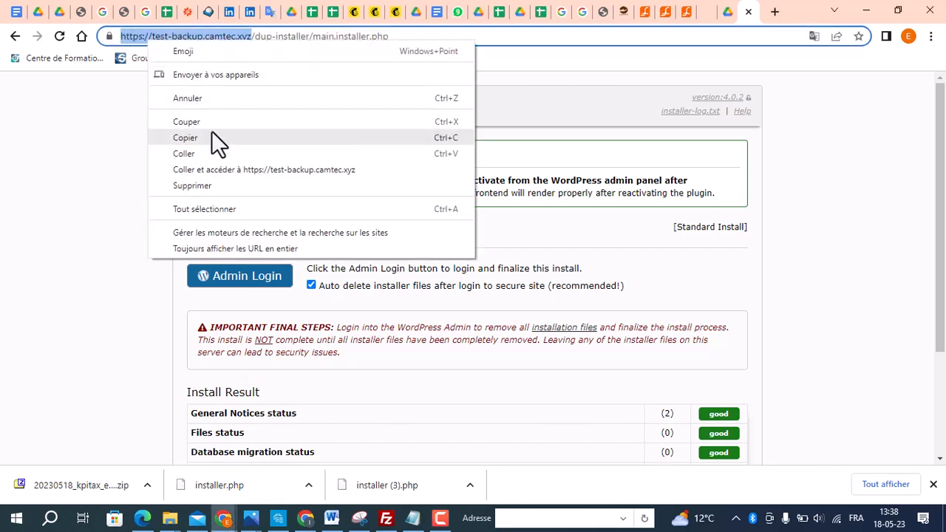
pyautogui.click(193, 139)
pyautogui.click(774, 12)
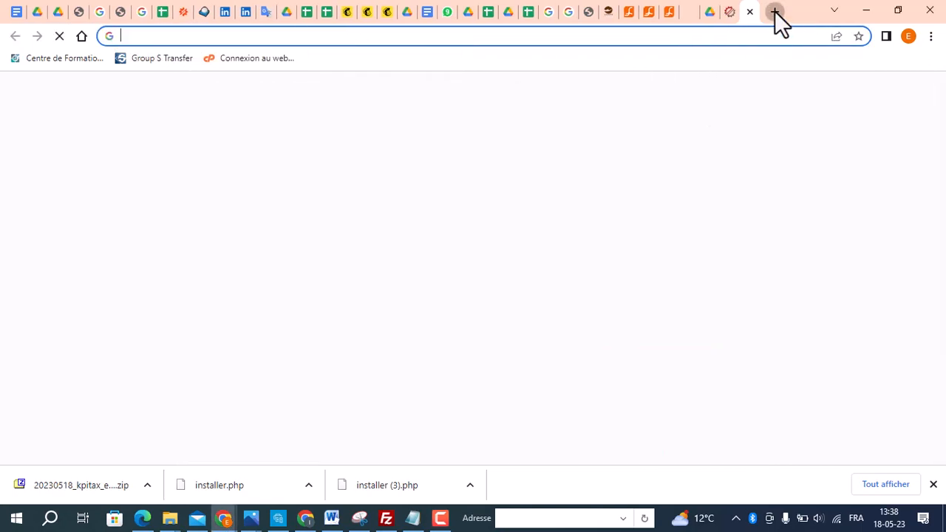
pyautogui.hotkey('ctrl', 'v')
pyautogui.press('Return')
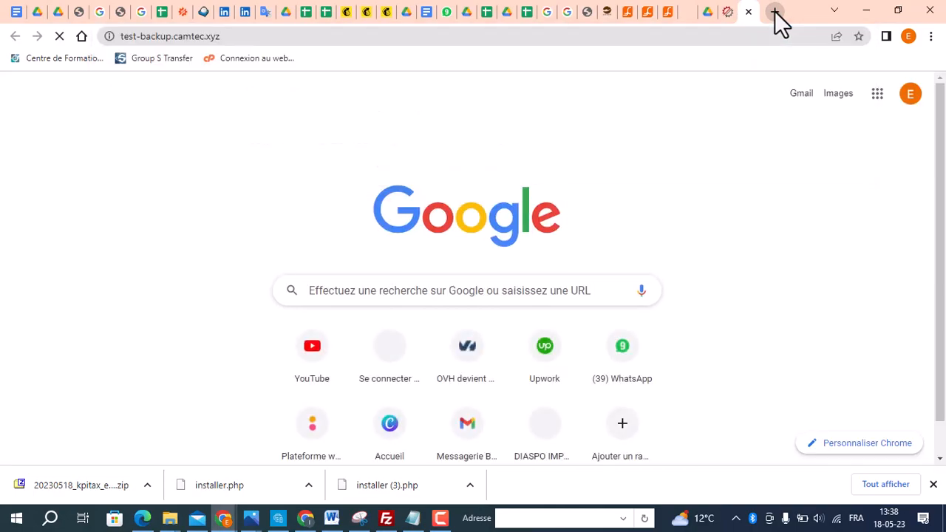
# Examine the restored home page down to its footer to check how its sections and images render.
pyautogui.scroll(-10, 847, 203)
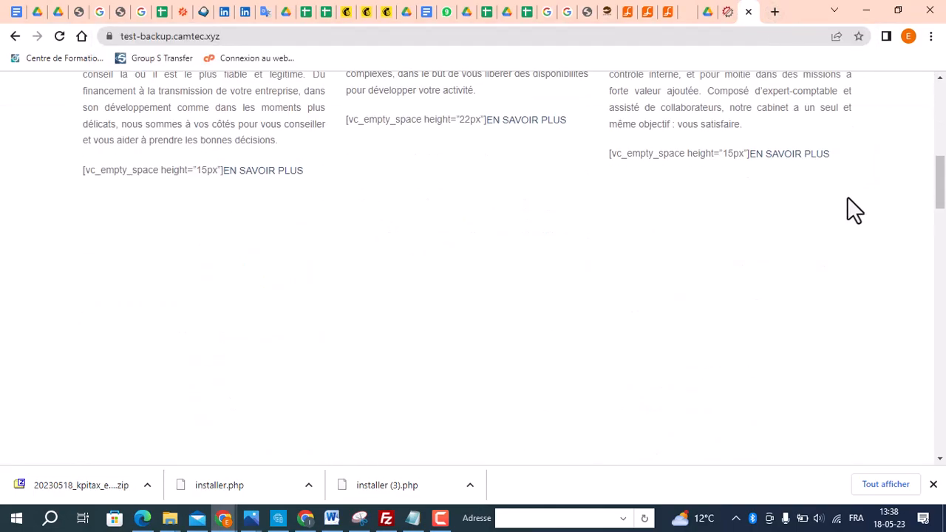
pyautogui.scroll(-15, 819, 210)
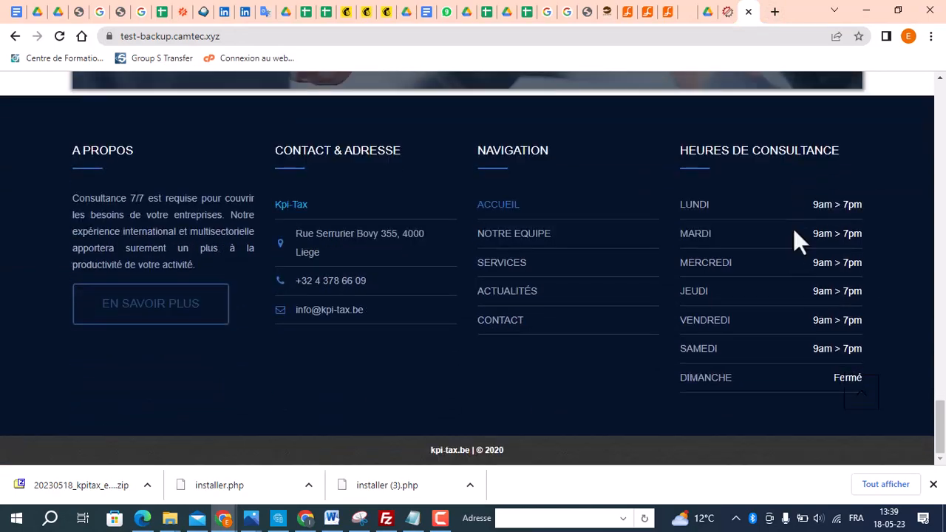
pyautogui.scroll(10, 793, 229)
pyautogui.scroll(7, 793, 198)
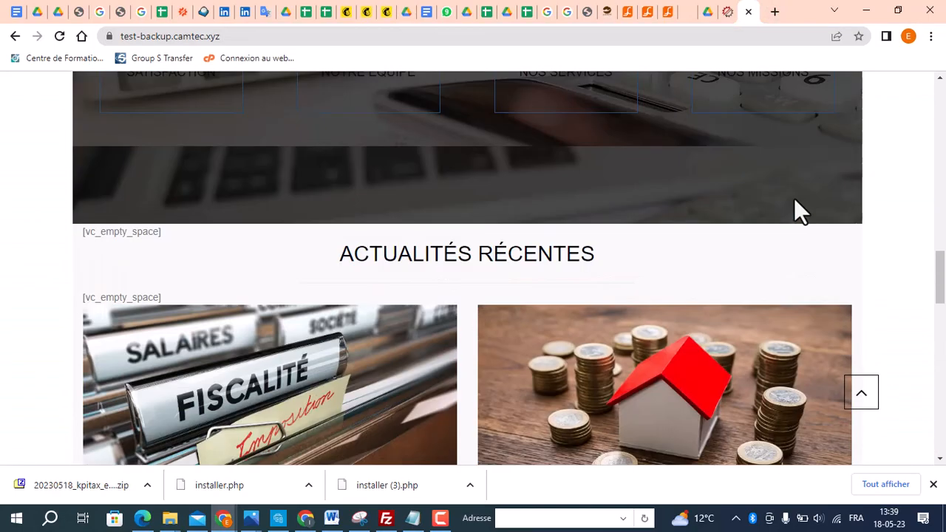
pyautogui.scroll(2, 794, 199)
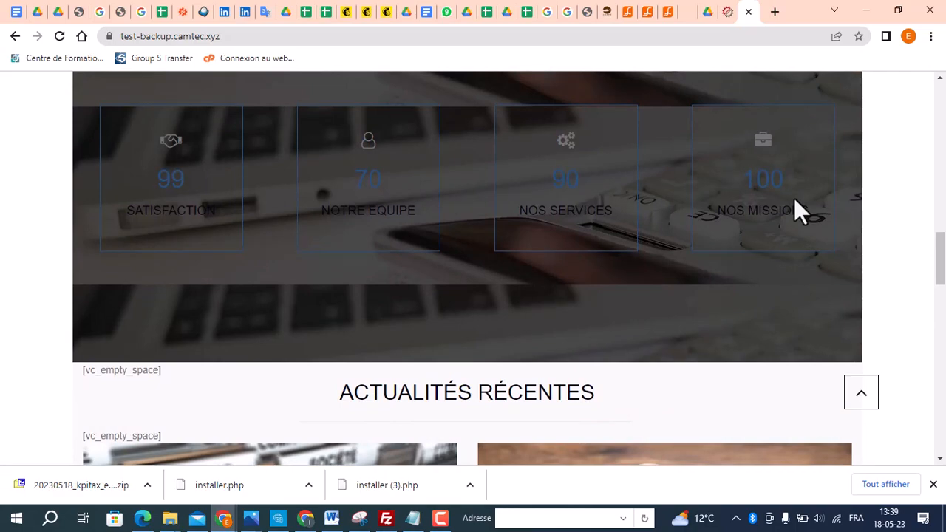
pyautogui.scroll(-15, 794, 203)
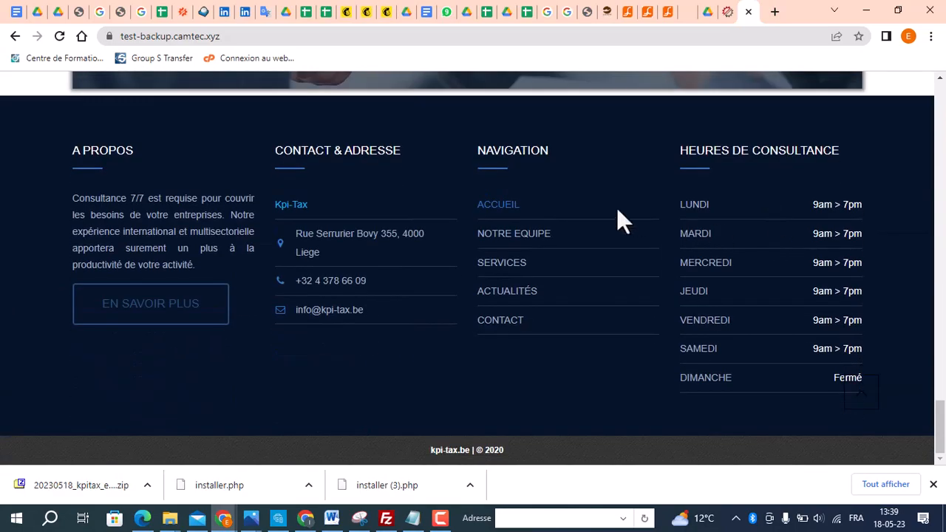
# Open the NOTRE EQUIPE page from the footer navigation and check its content down to the footer.
pyautogui.click(520, 237)
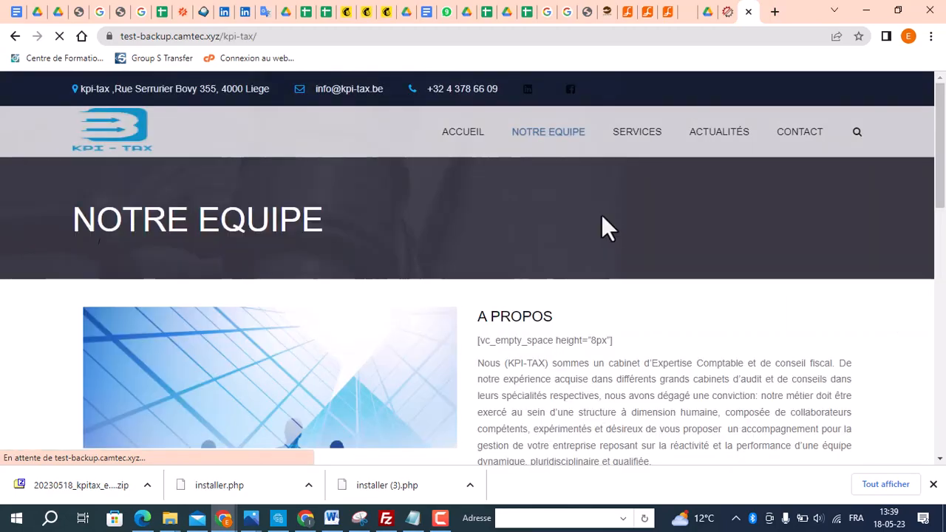
pyautogui.scroll(-10, 603, 215)
pyautogui.scroll(-3, 612, 223)
pyautogui.scroll(10, 612, 224)
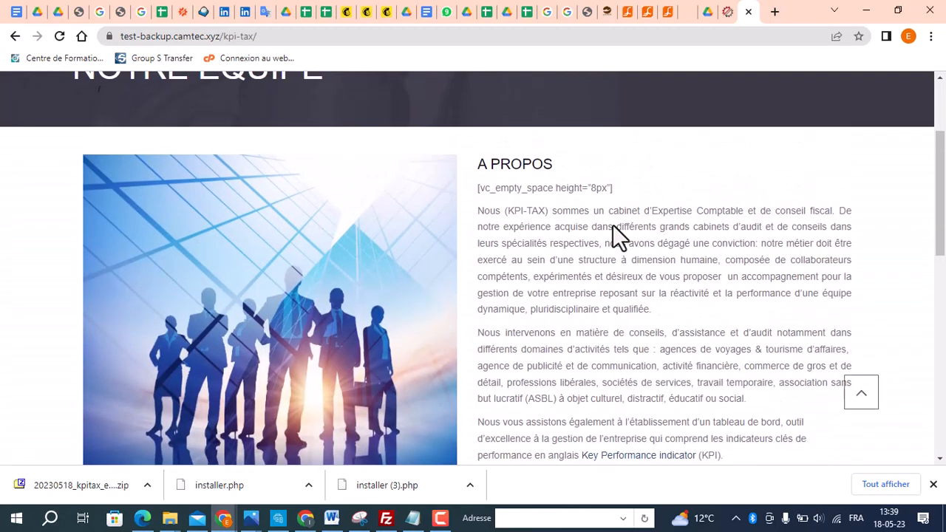
pyautogui.scroll(-10, 612, 229)
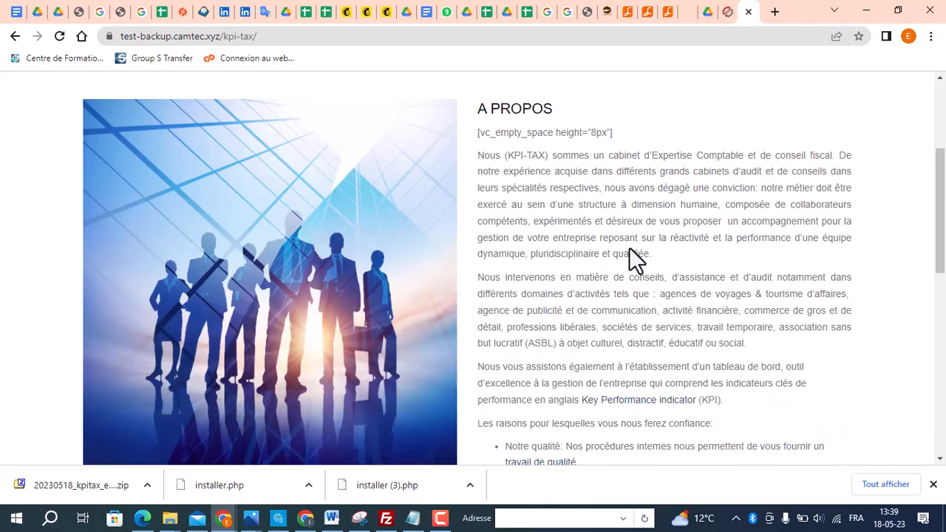
pyautogui.scroll(-1, 639, 245)
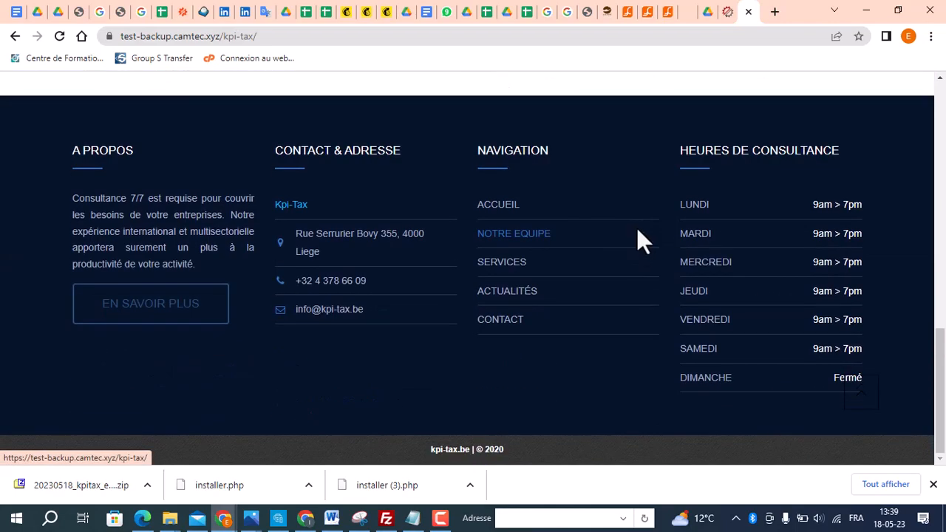